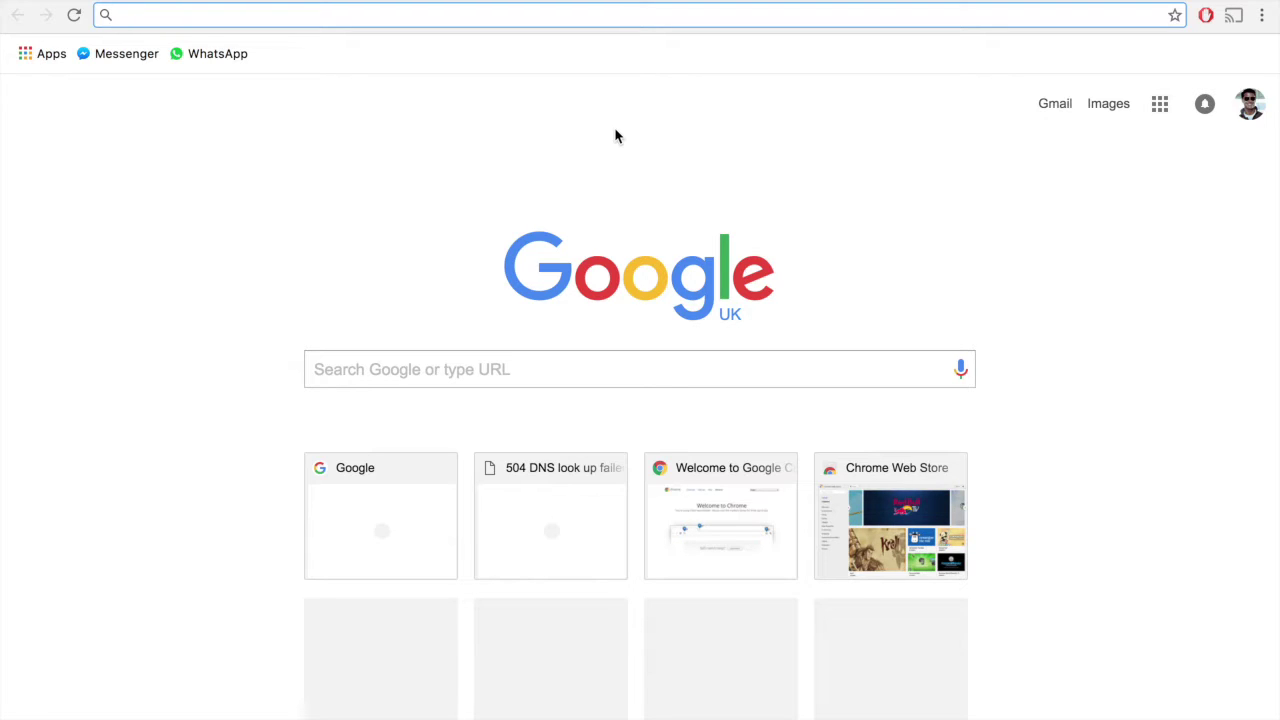
Step: Exit fullscreen and bring up Chrome's full browsing history page
key("ctrl+super+f")
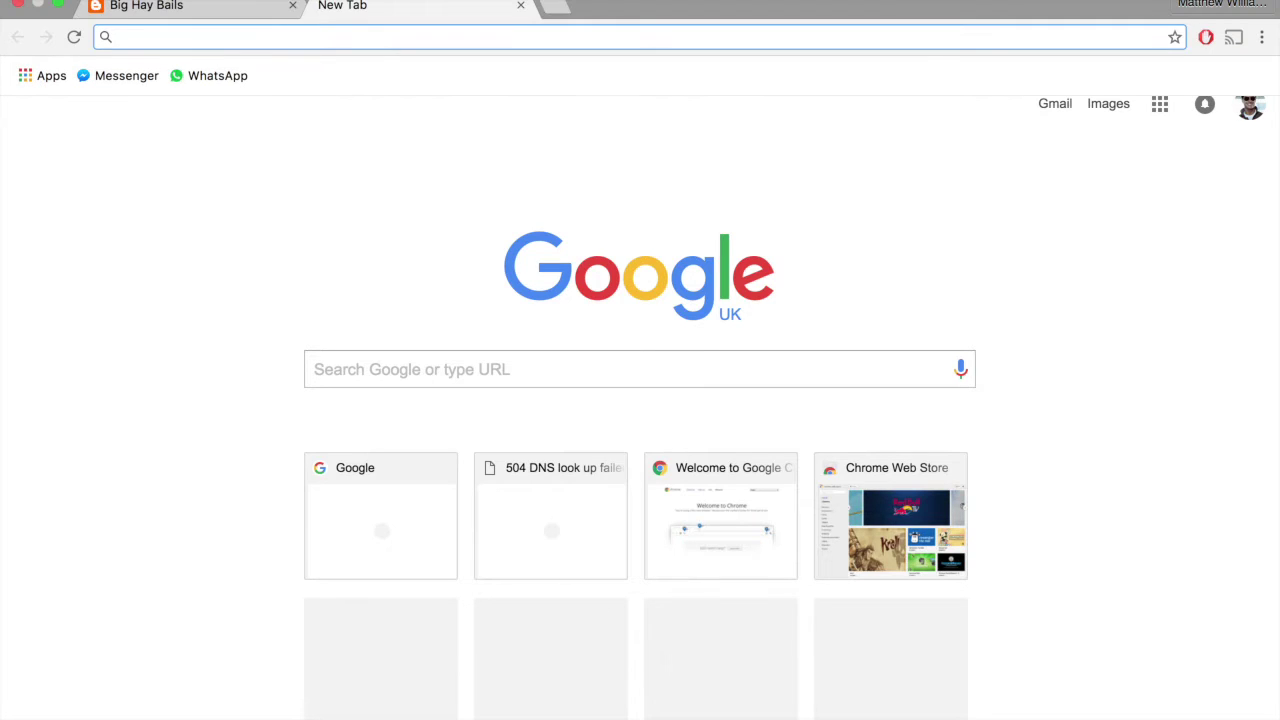
left_click(275, 0)
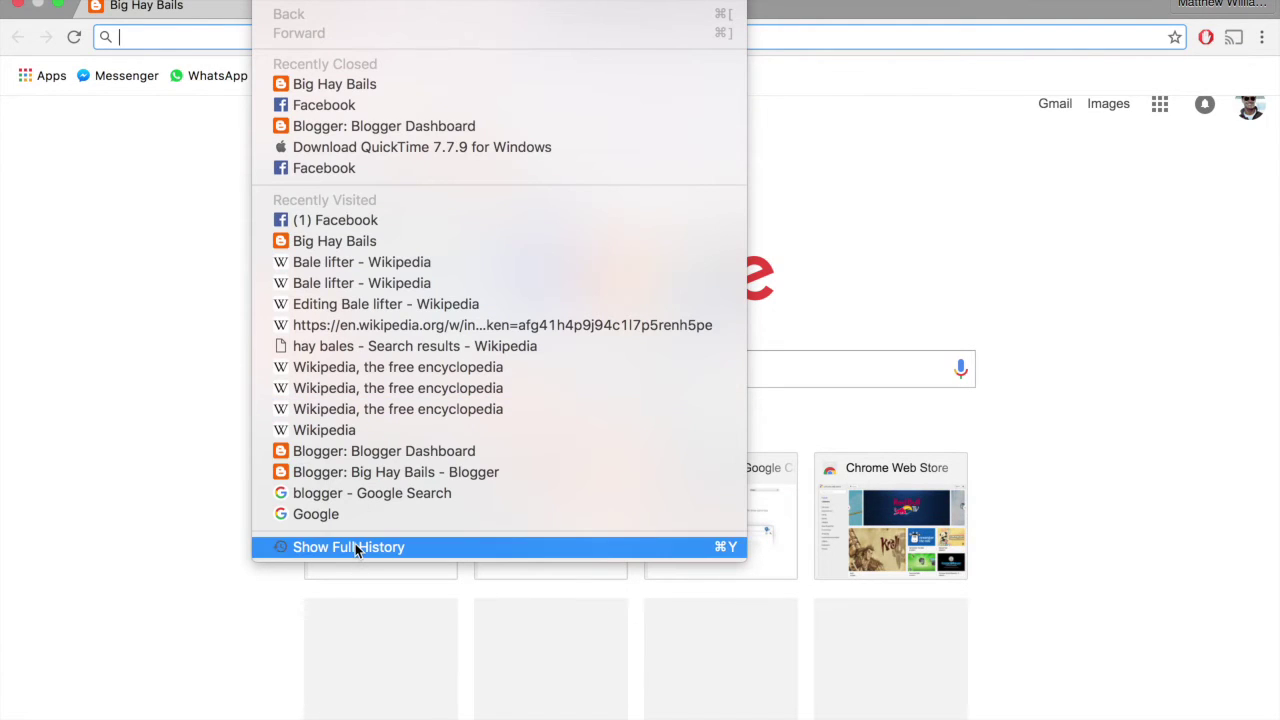
left_click(355, 546)
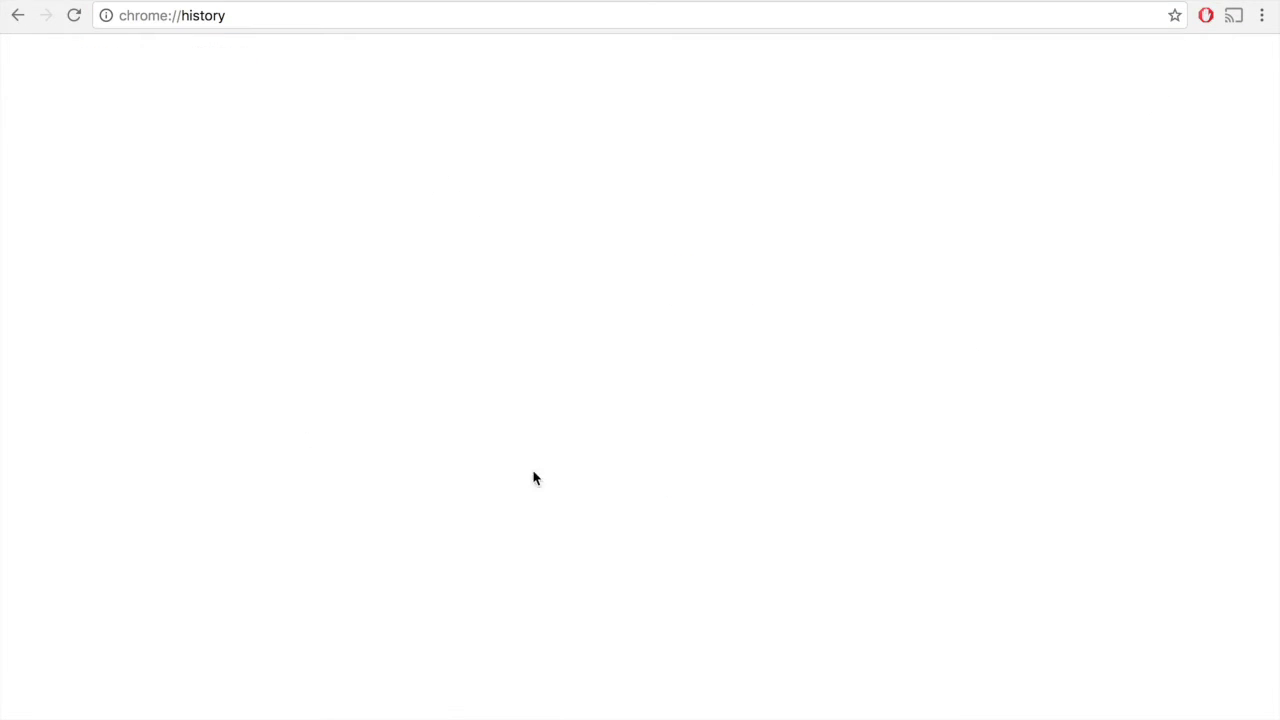
Step: Search the Chrome Web Store for 'proxy switcher' and install Best Proxy Switcher
left_click(288, 122)
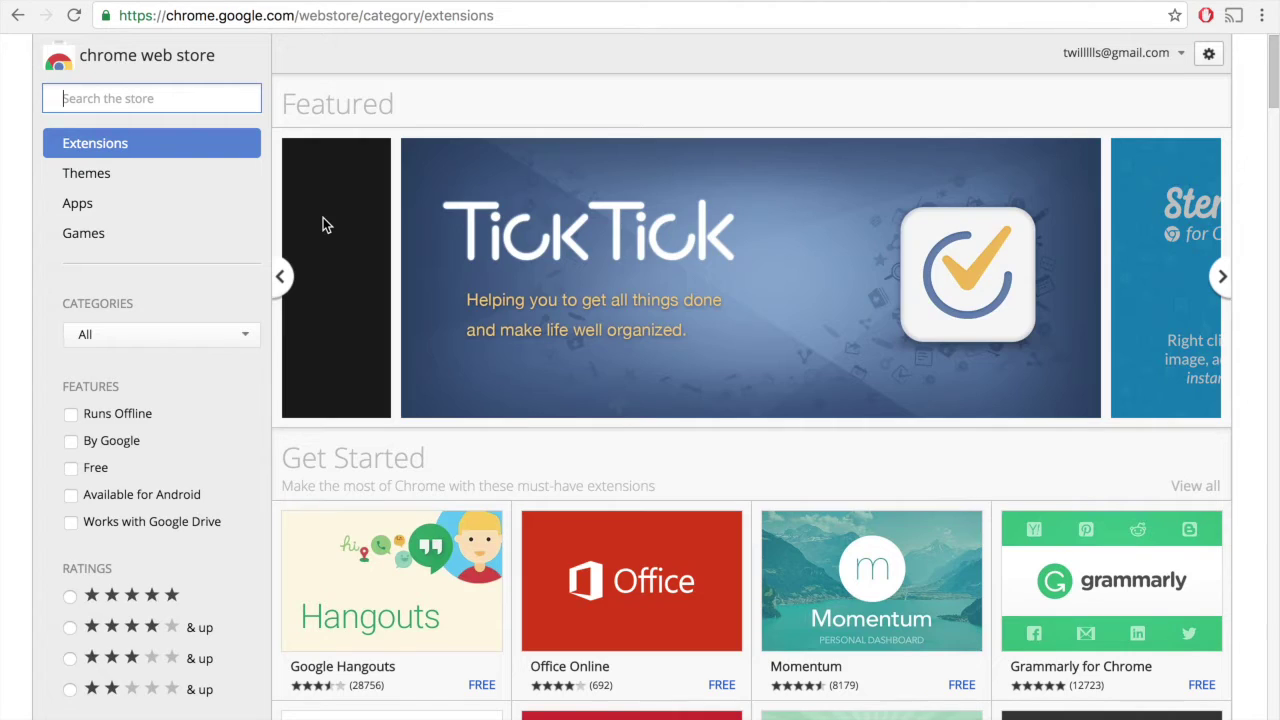
type("proxy s")
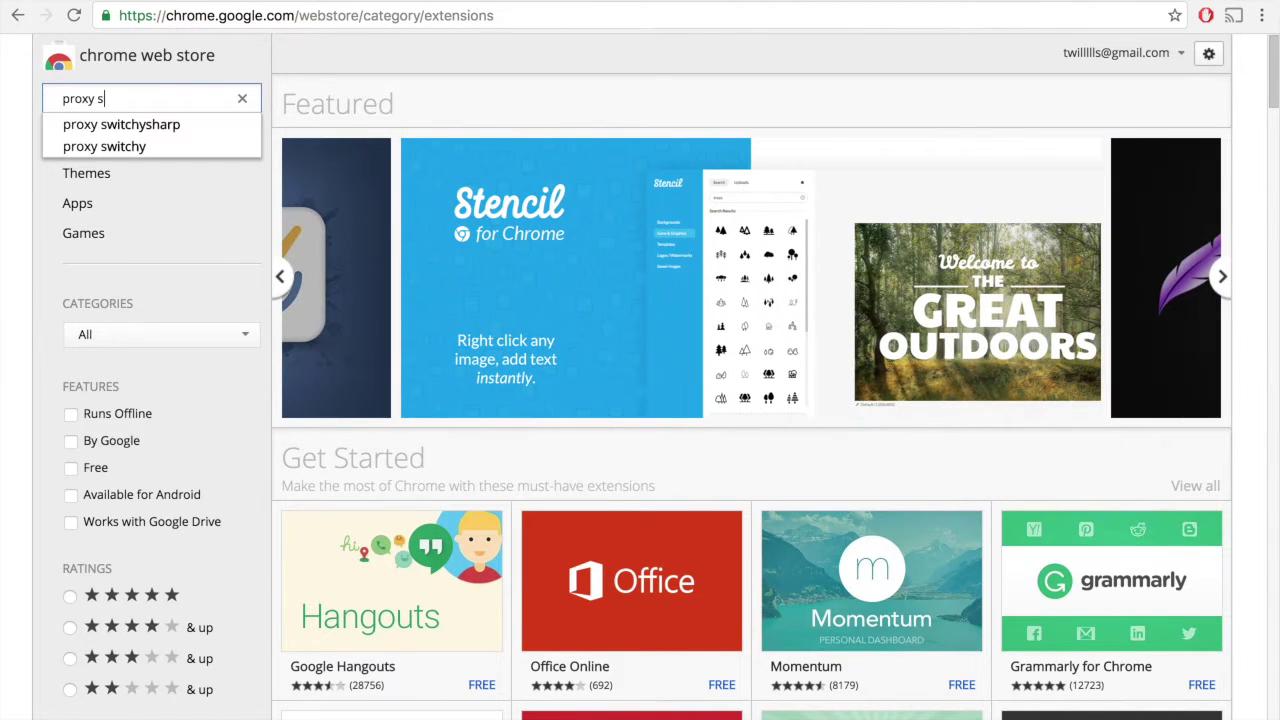
type("witcher")
key("Return")
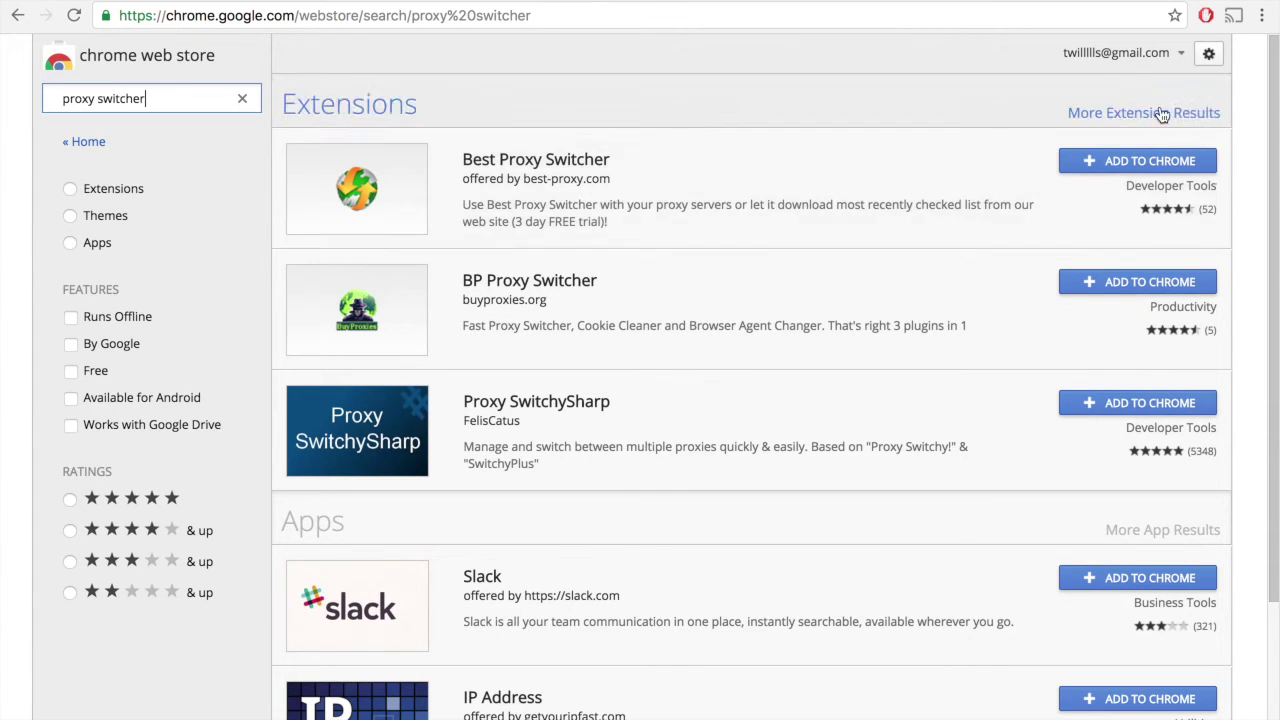
left_click(1130, 161)
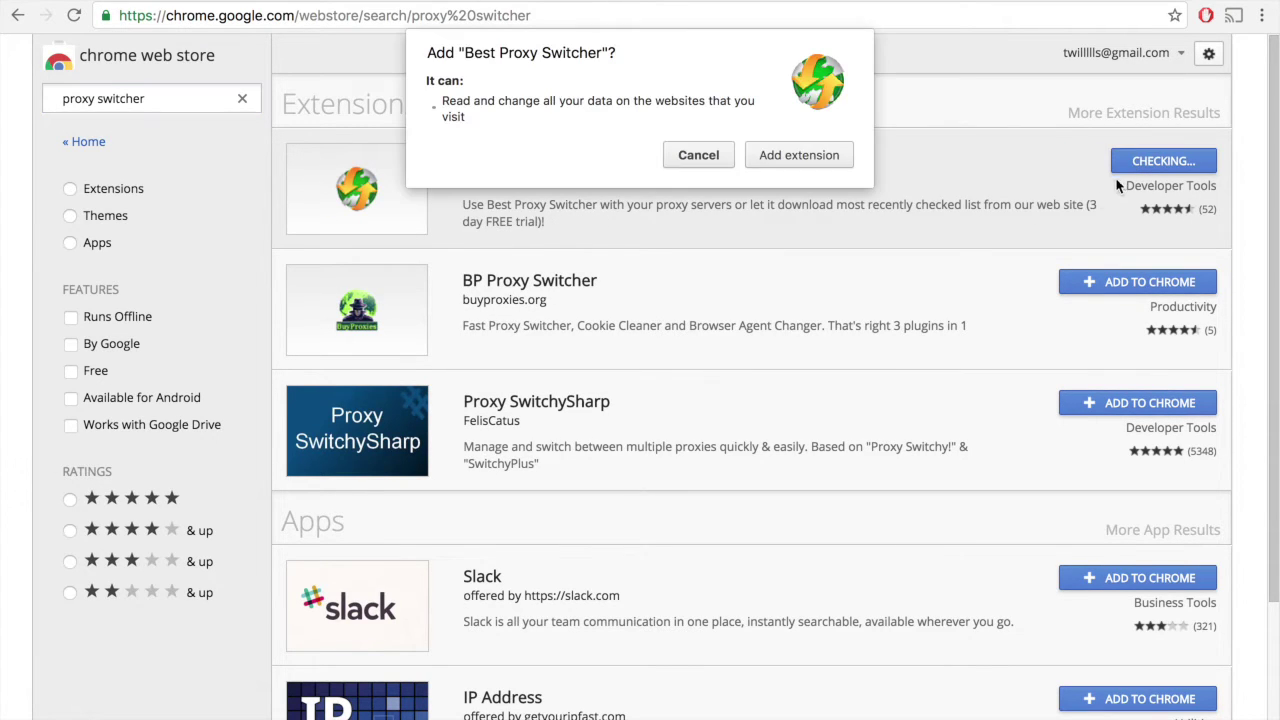
left_click(770, 155)
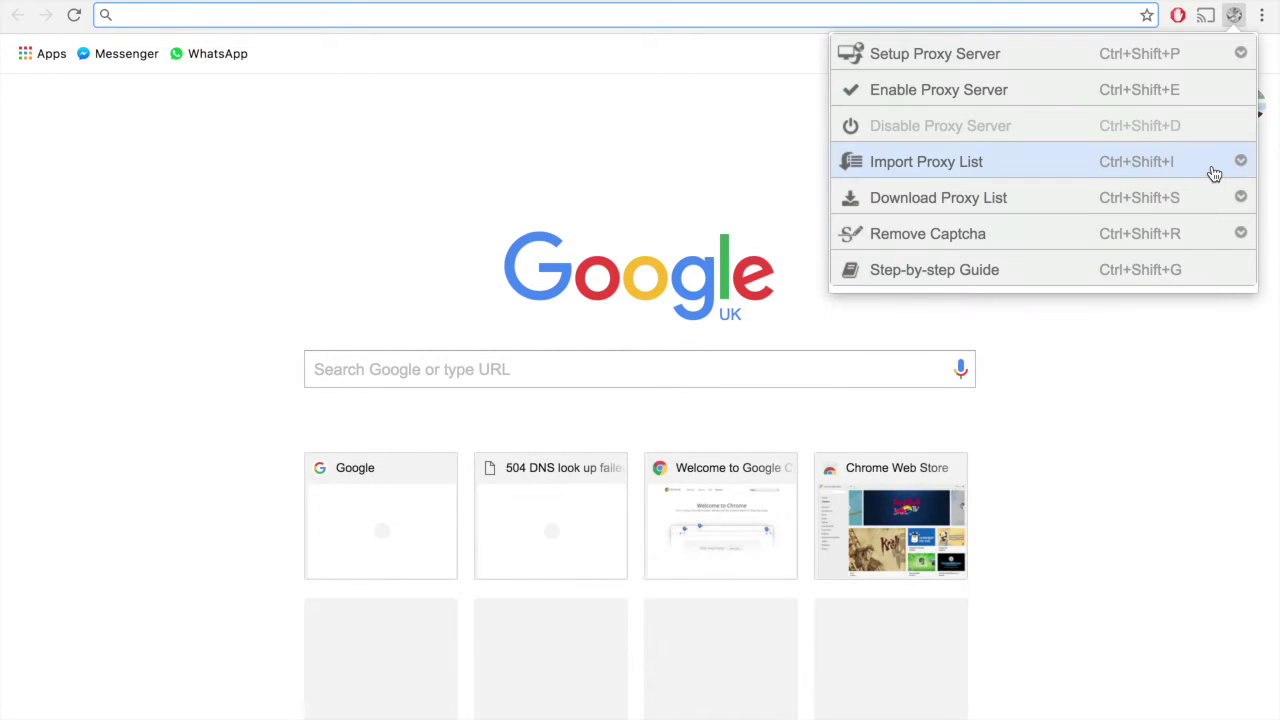
Step: In the Best Proxy Switcher menu, download the proxy list by submitting the captcha
key("Escape")
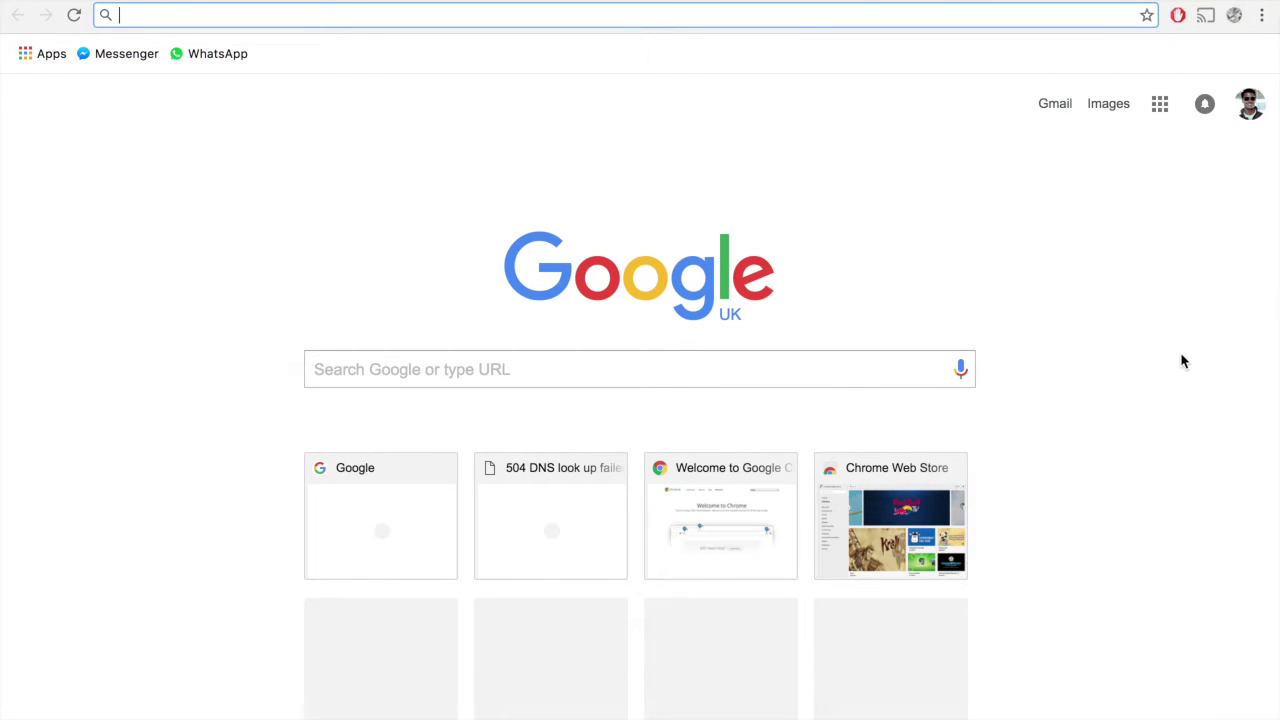
left_click(1237, 16)
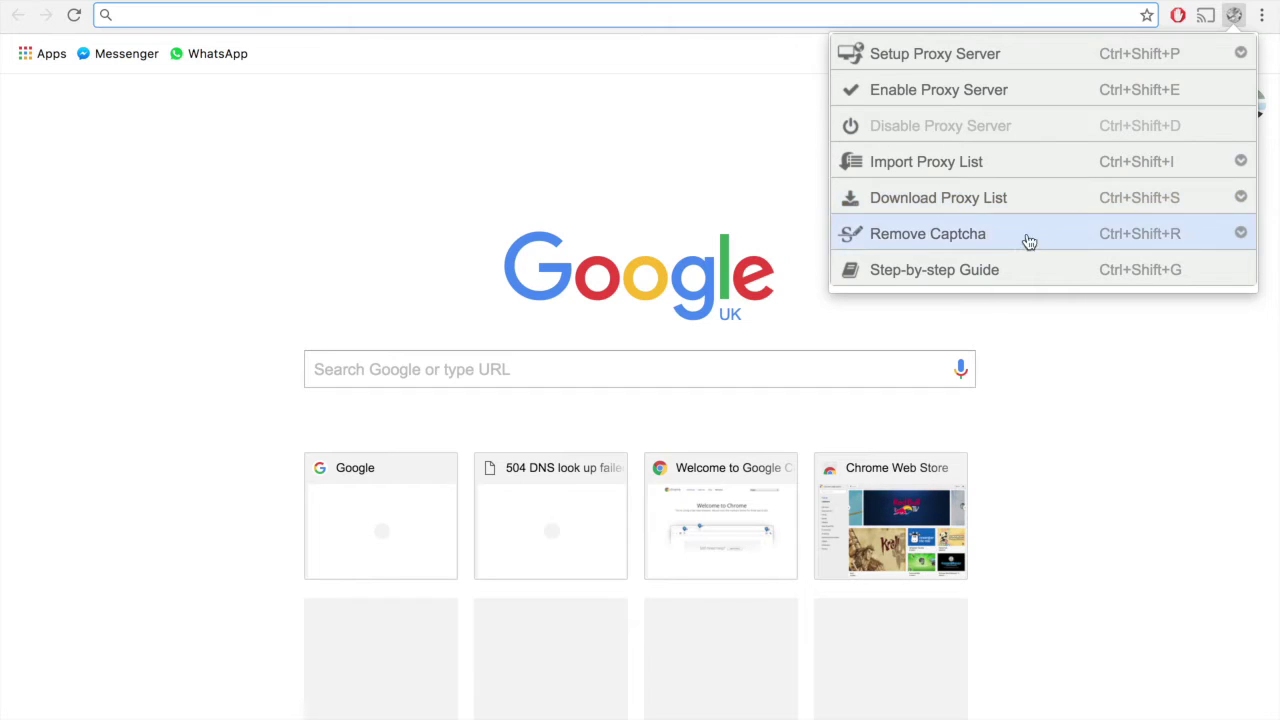
left_click(1238, 14)
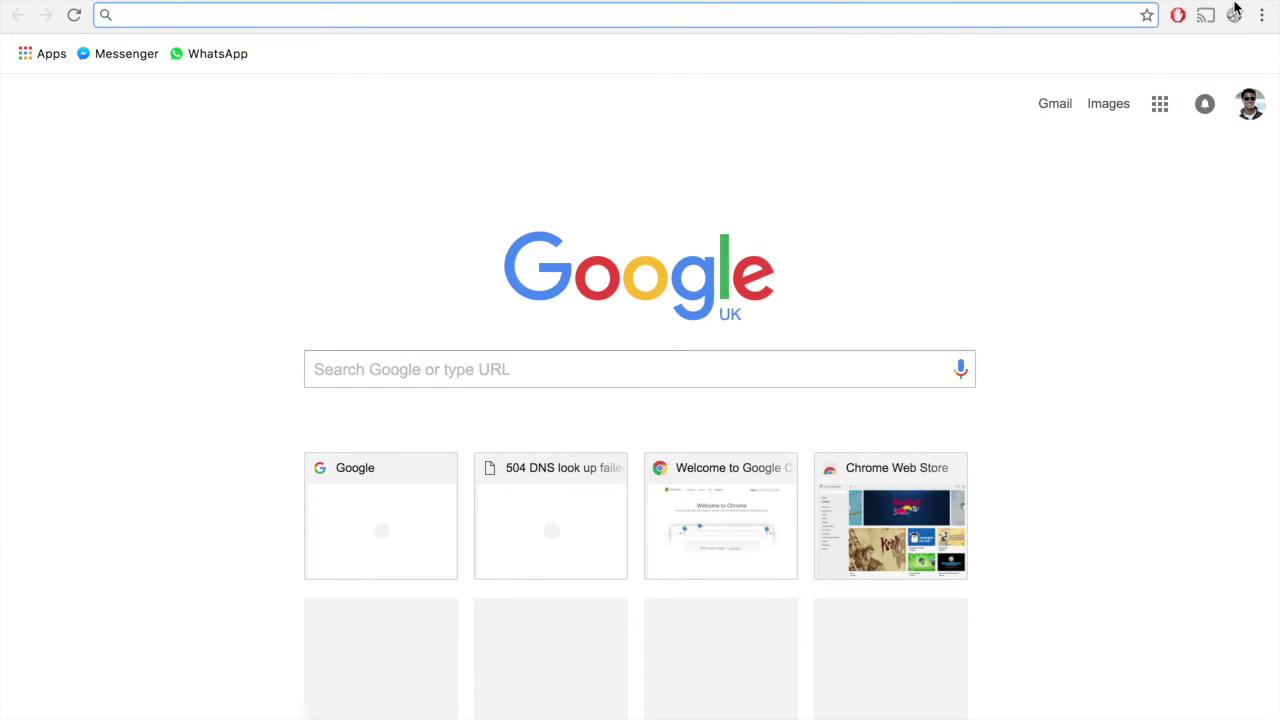
left_click(1235, 16)
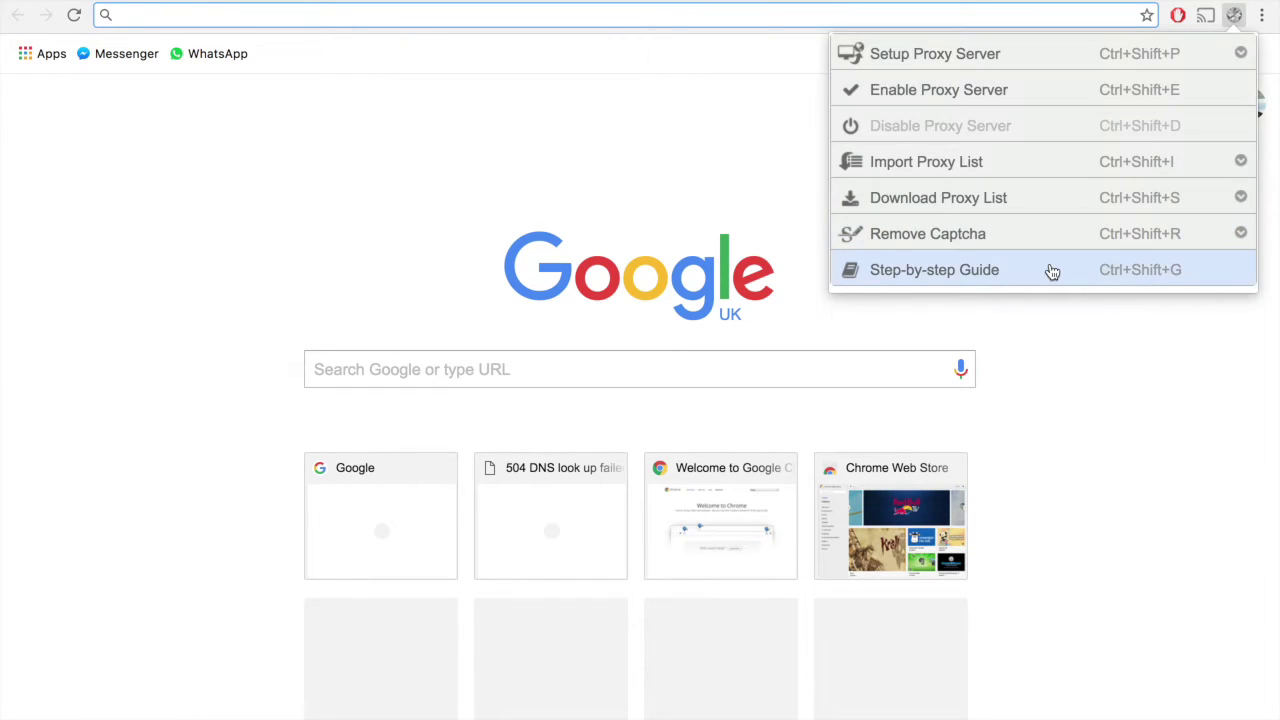
left_click(1050, 197)
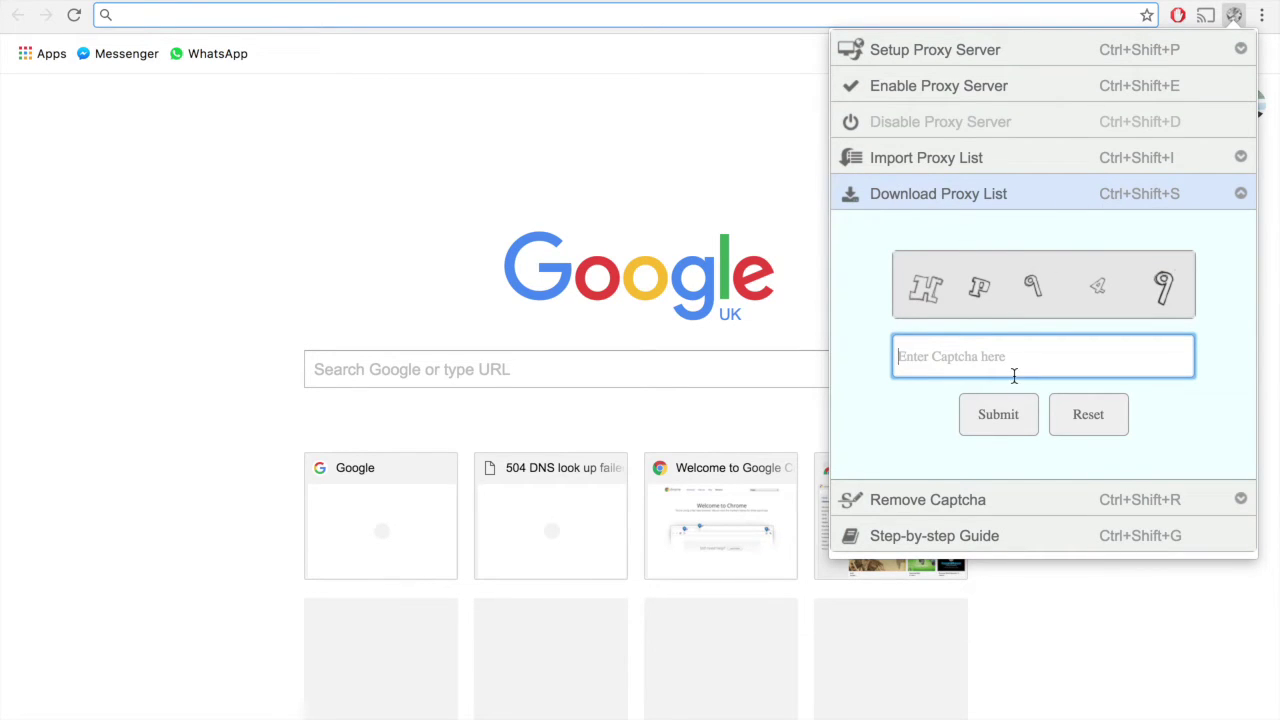
type("HP949")
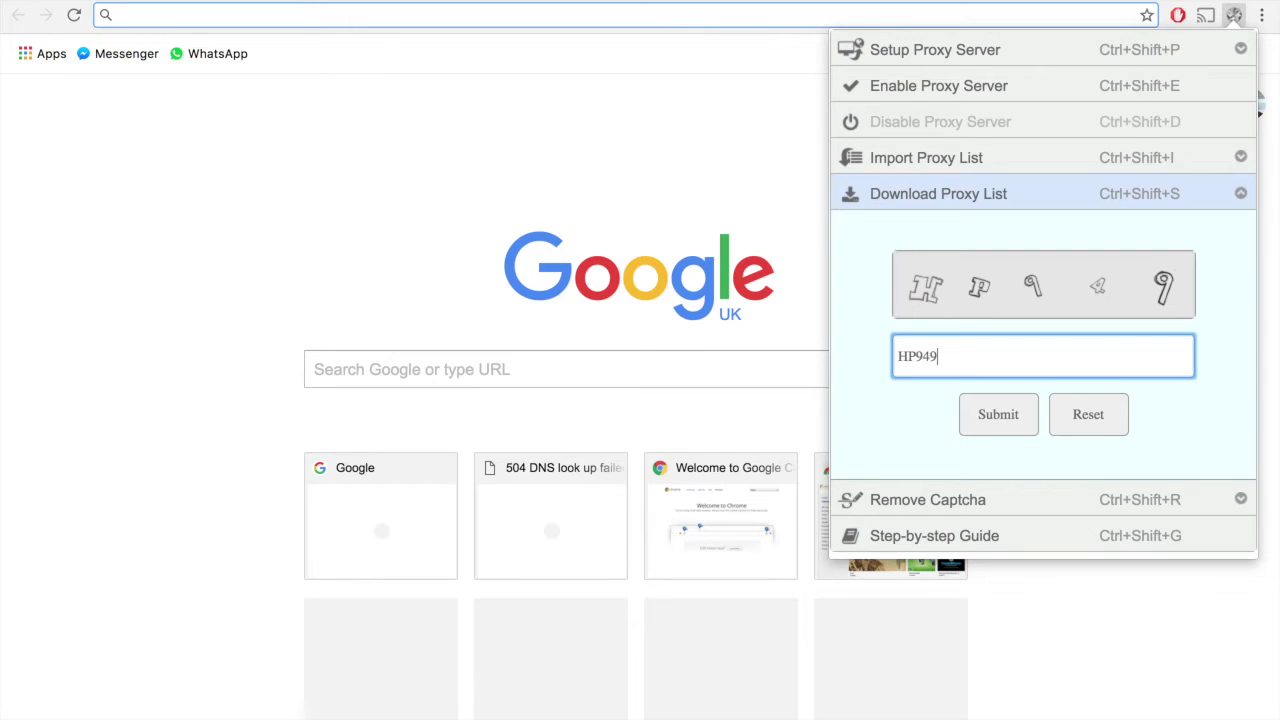
left_click(970, 418)
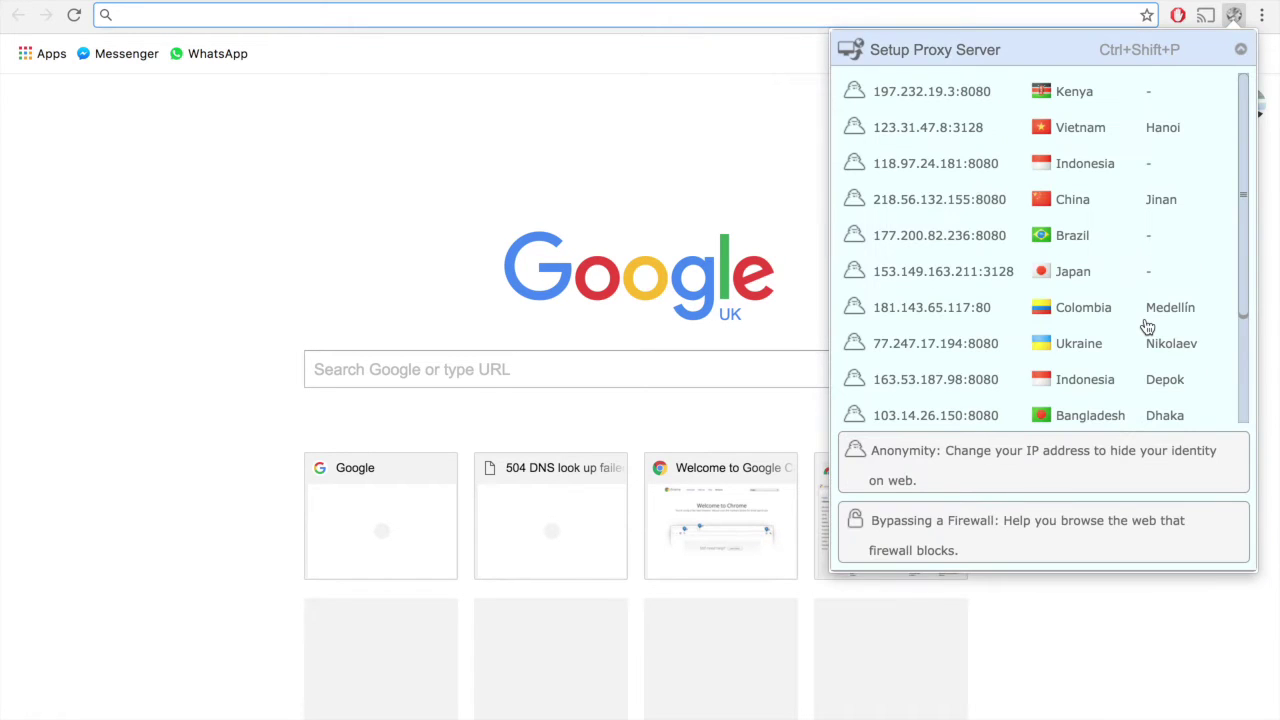
Step: Pick the Ukraine server from the Setup Proxy Server list
scroll(1147, 328, "down", 2)
scroll(1147, 328, "up", 2)
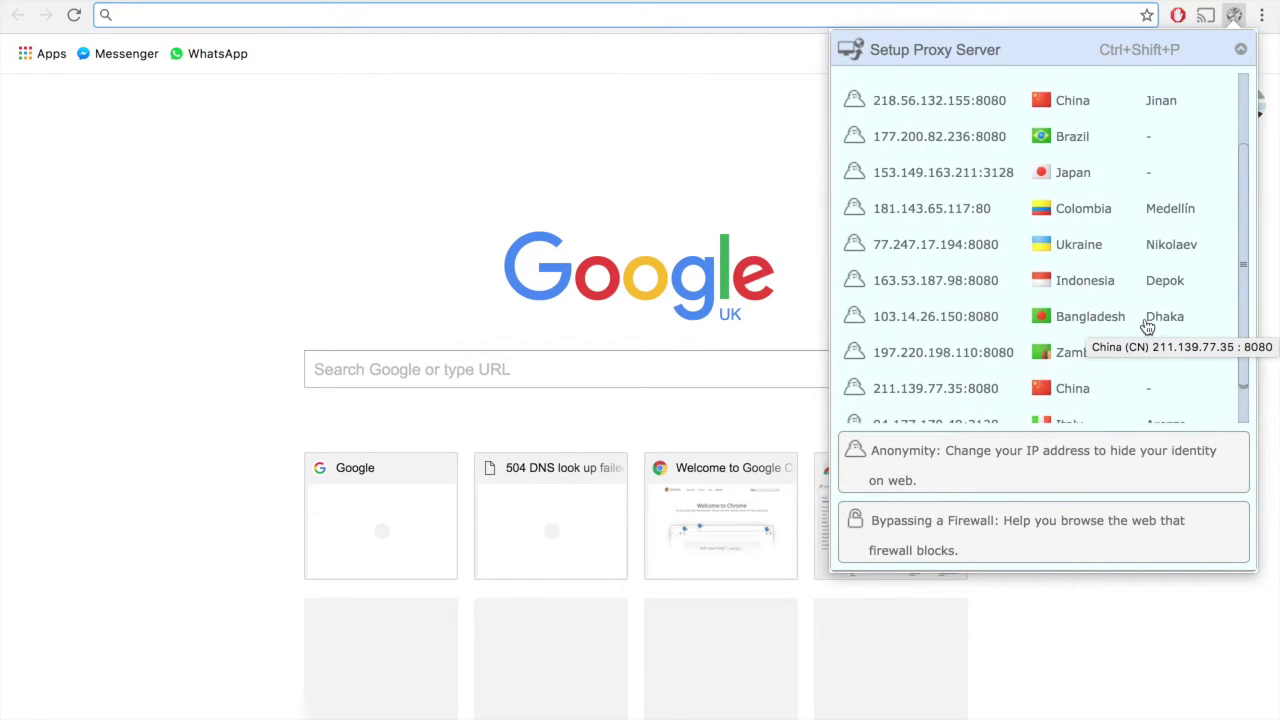
scroll(1147, 328, "down", 3)
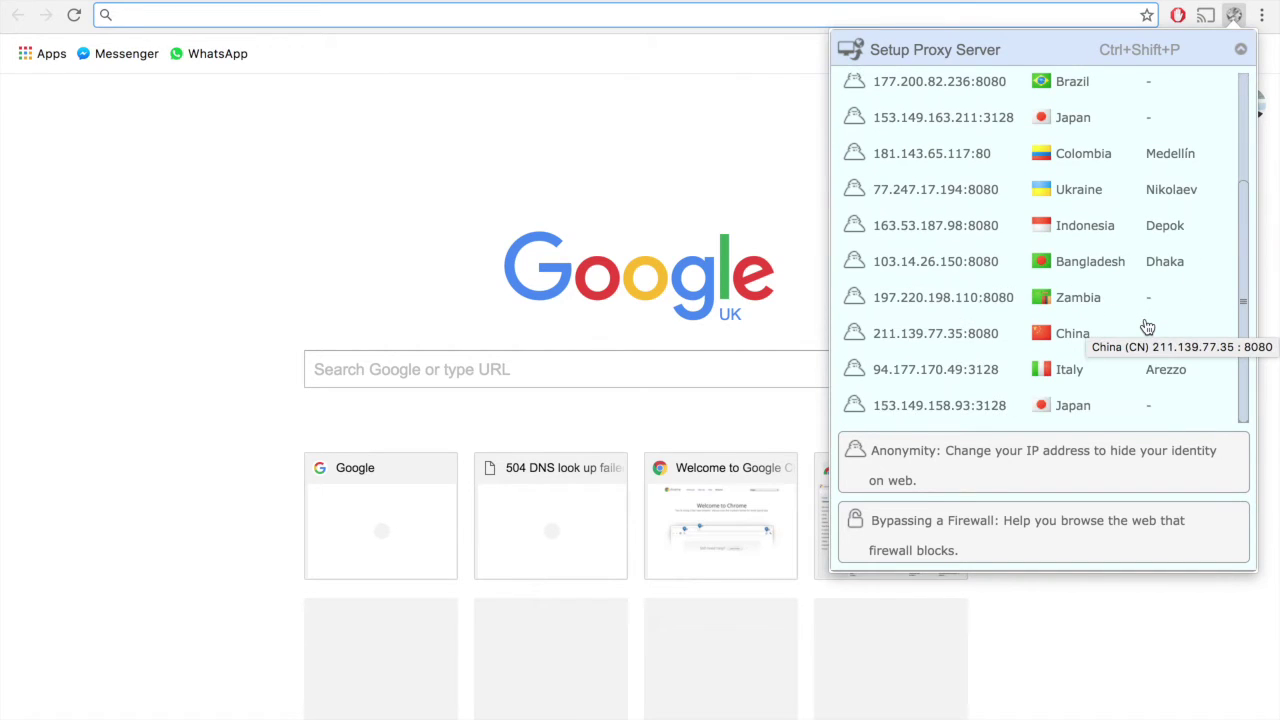
scroll(1147, 328, "up", 2)
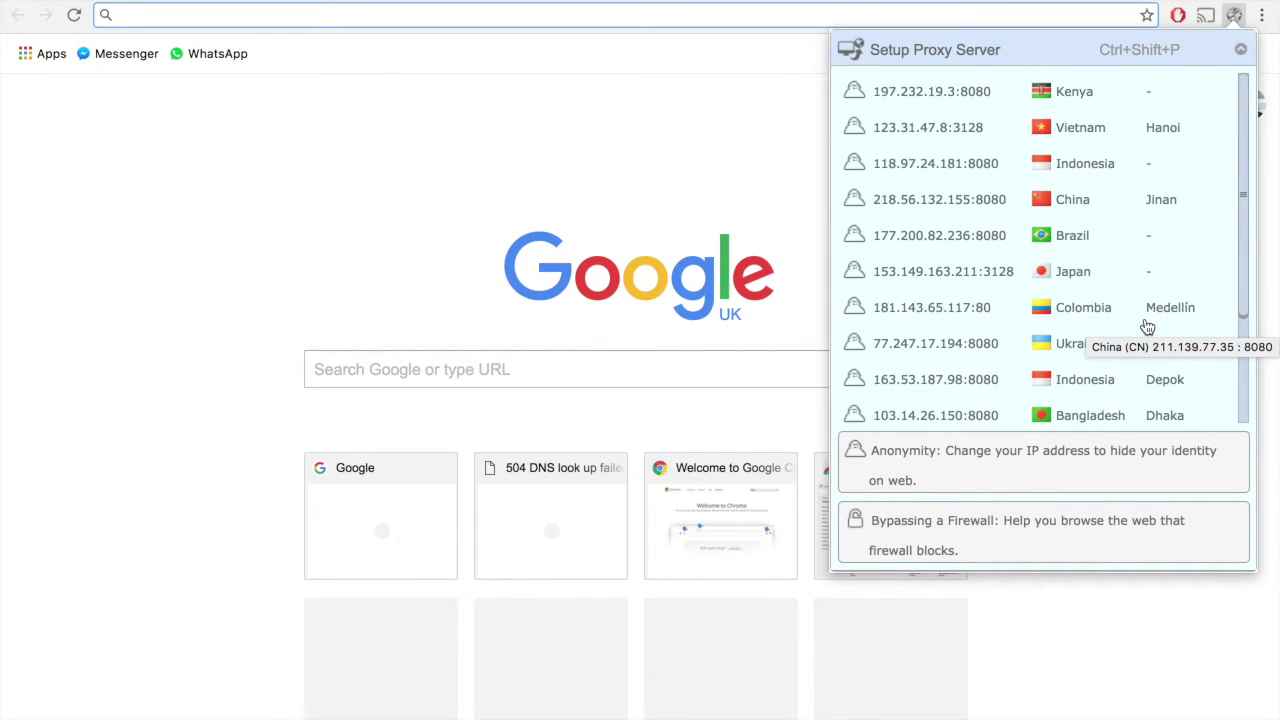
scroll(1146, 323, "down", 1)
left_click(990, 266)
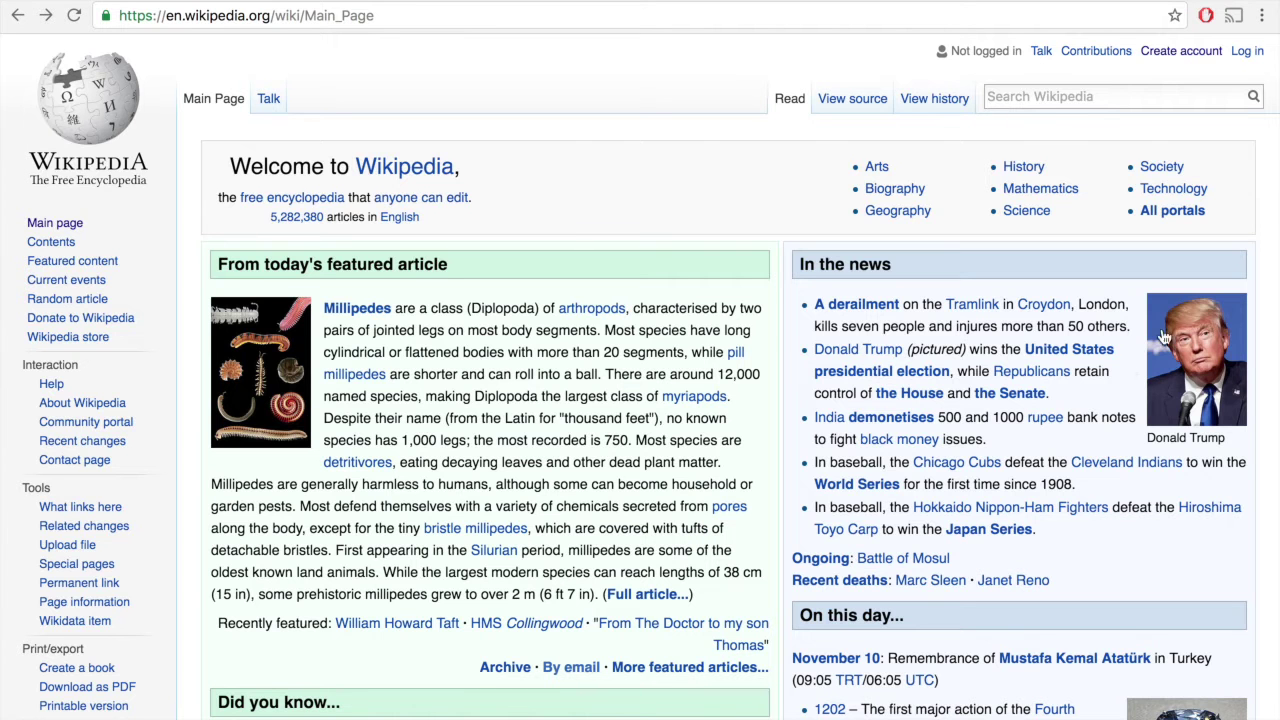
left_click(1175, 52)
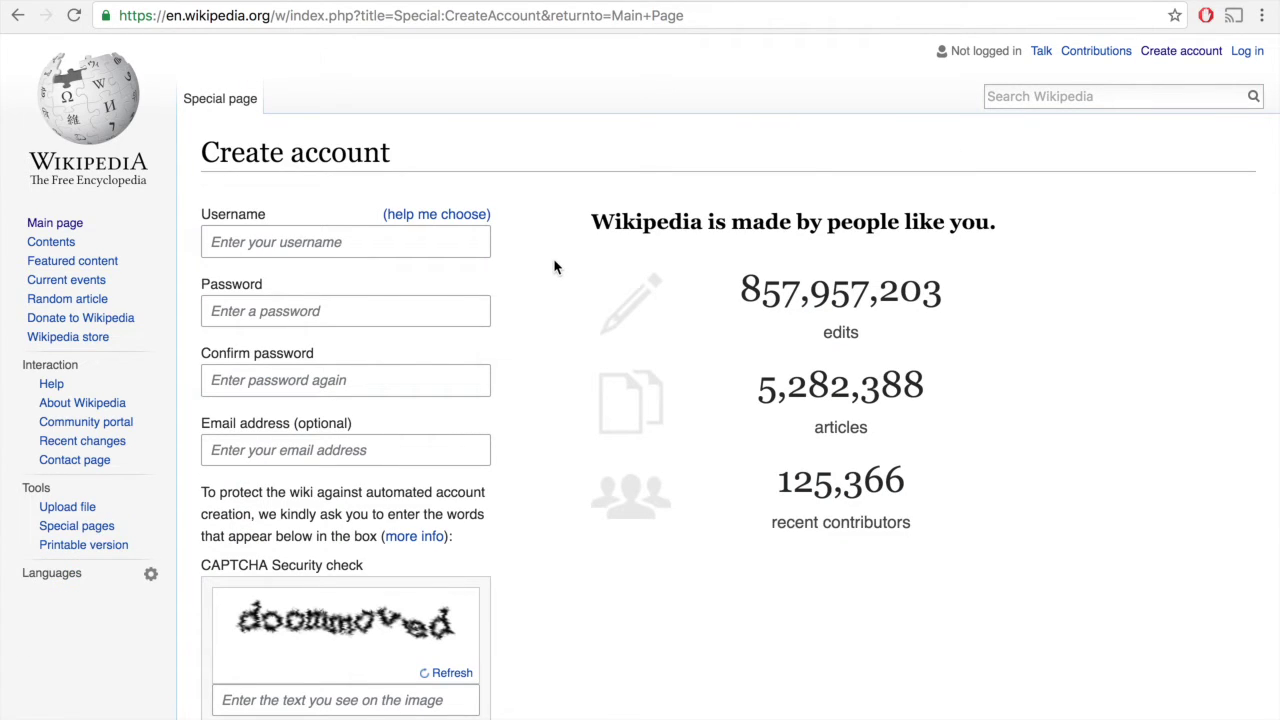
left_click(263, 250)
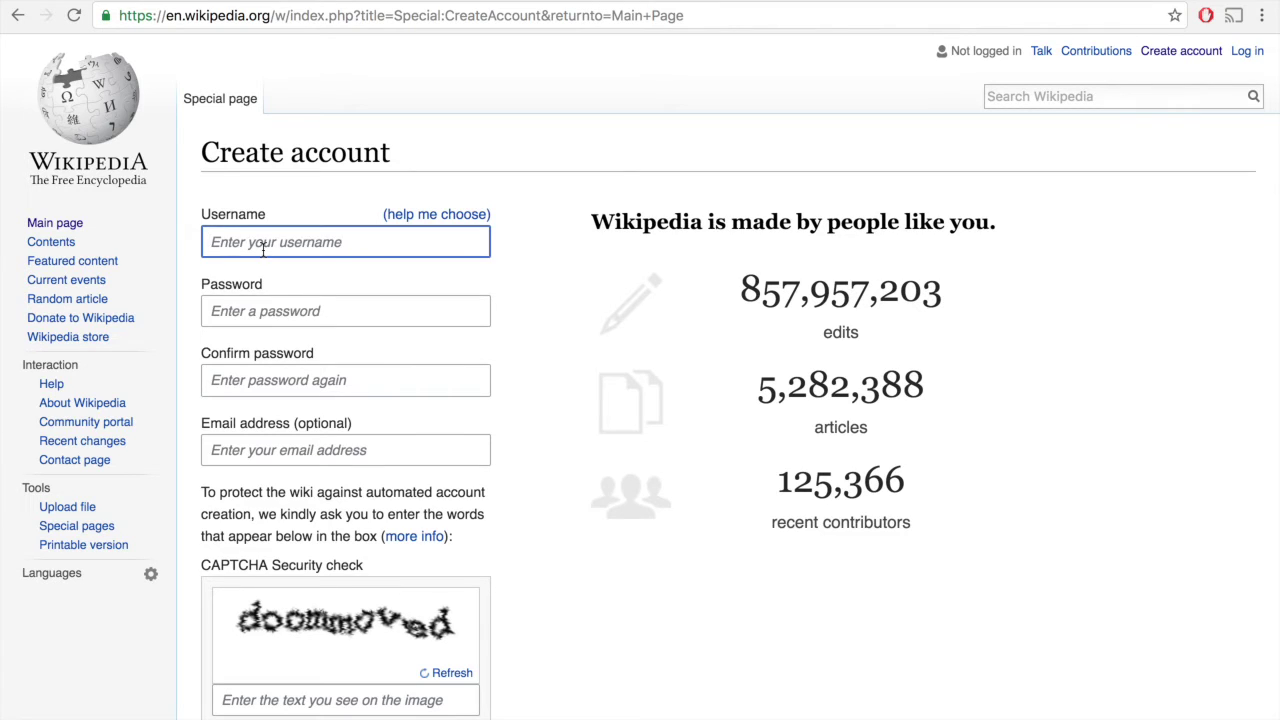
type("nosecoin41")
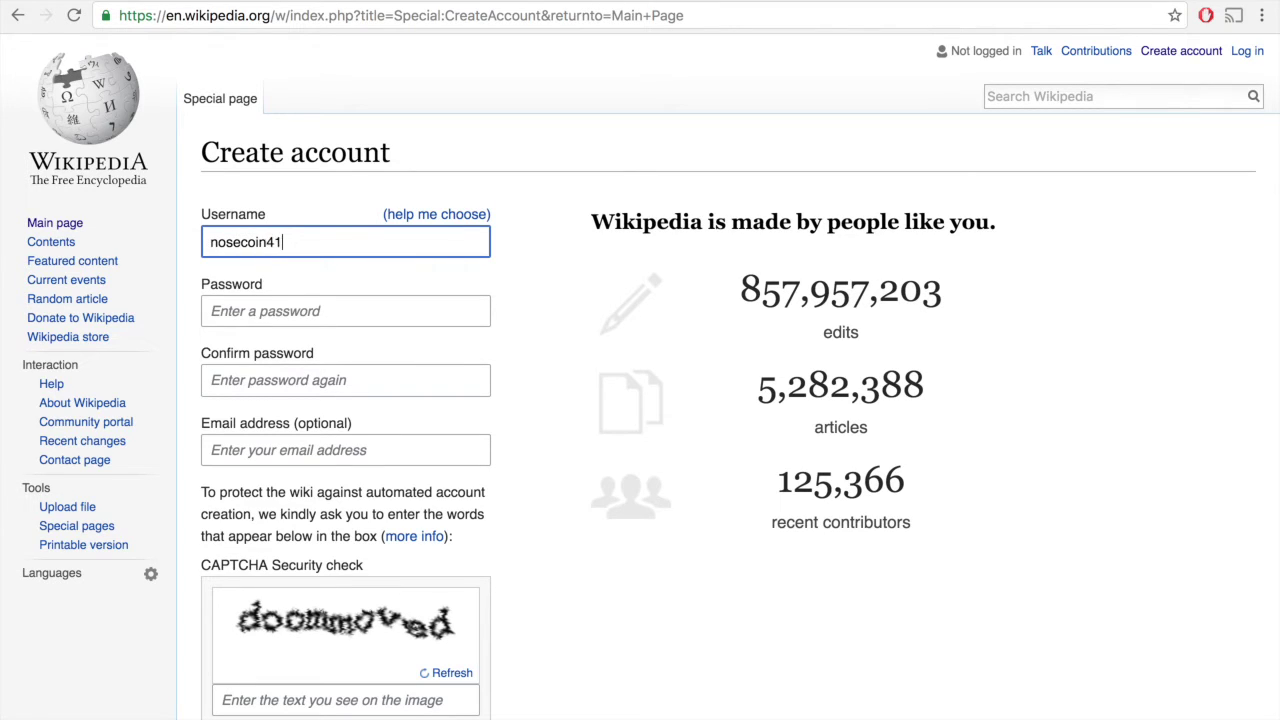
key("Tab")
type("••")
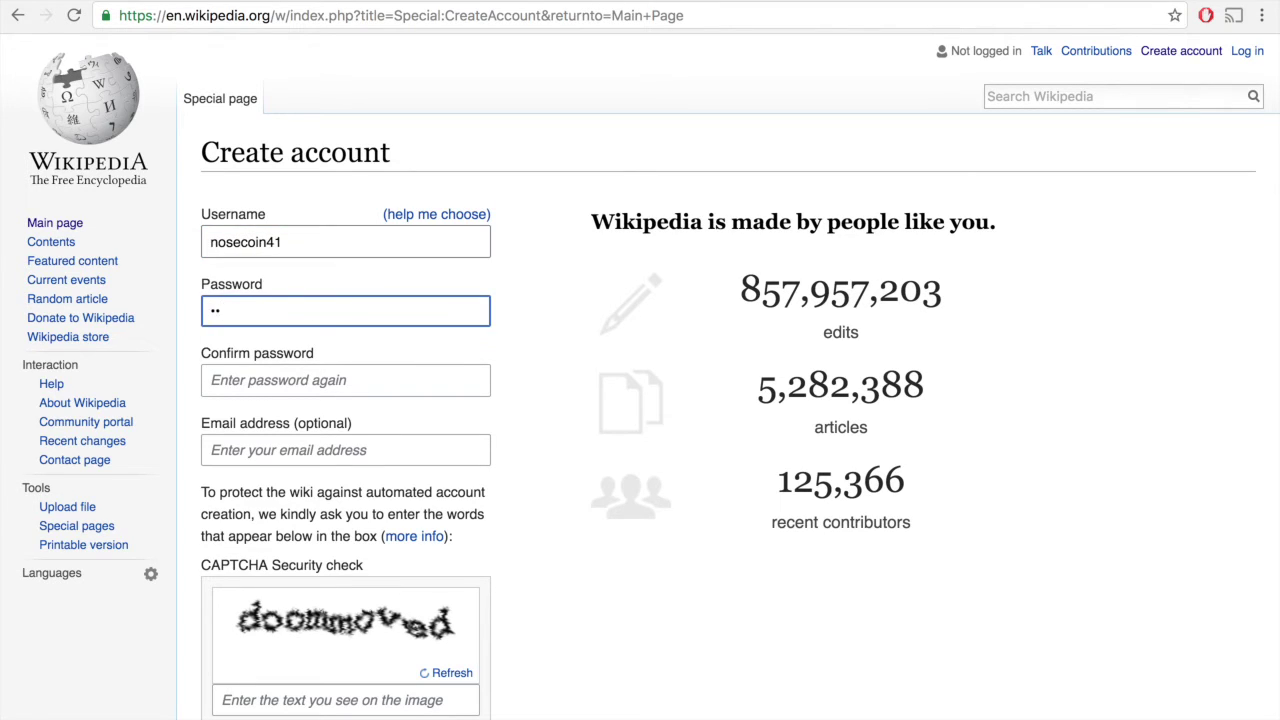
type("••")
key("Tab")
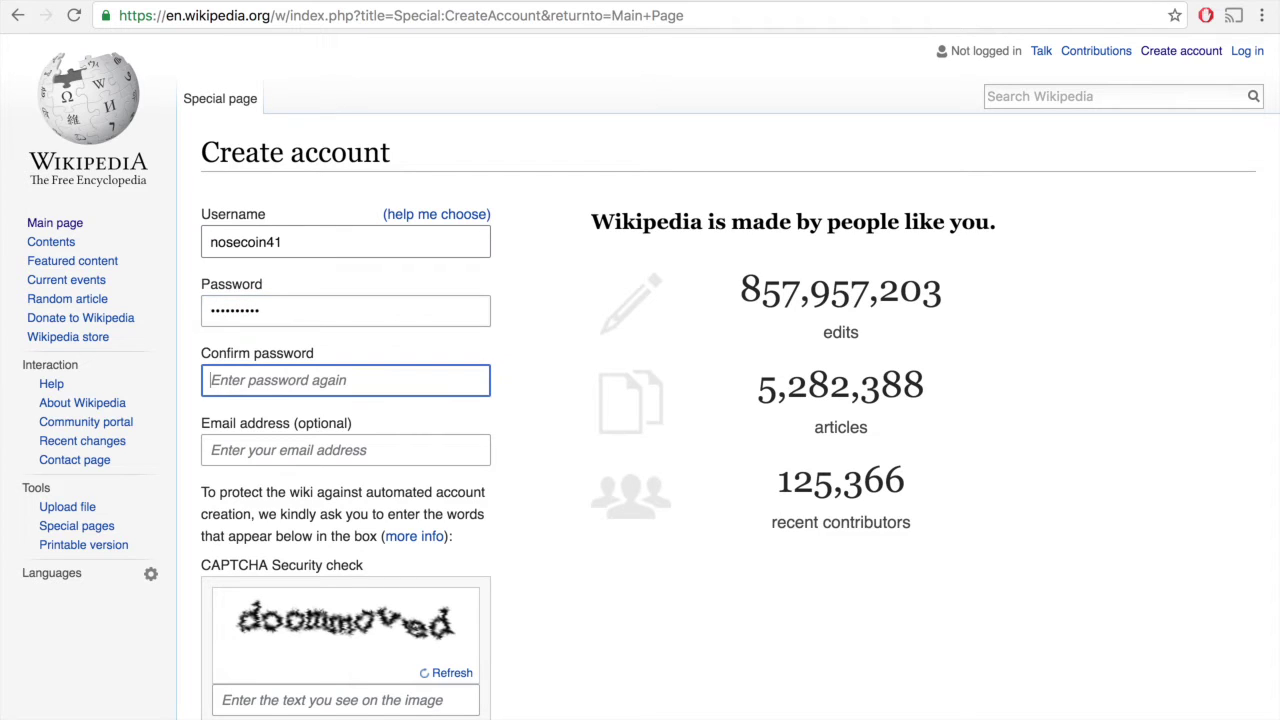
type("••")
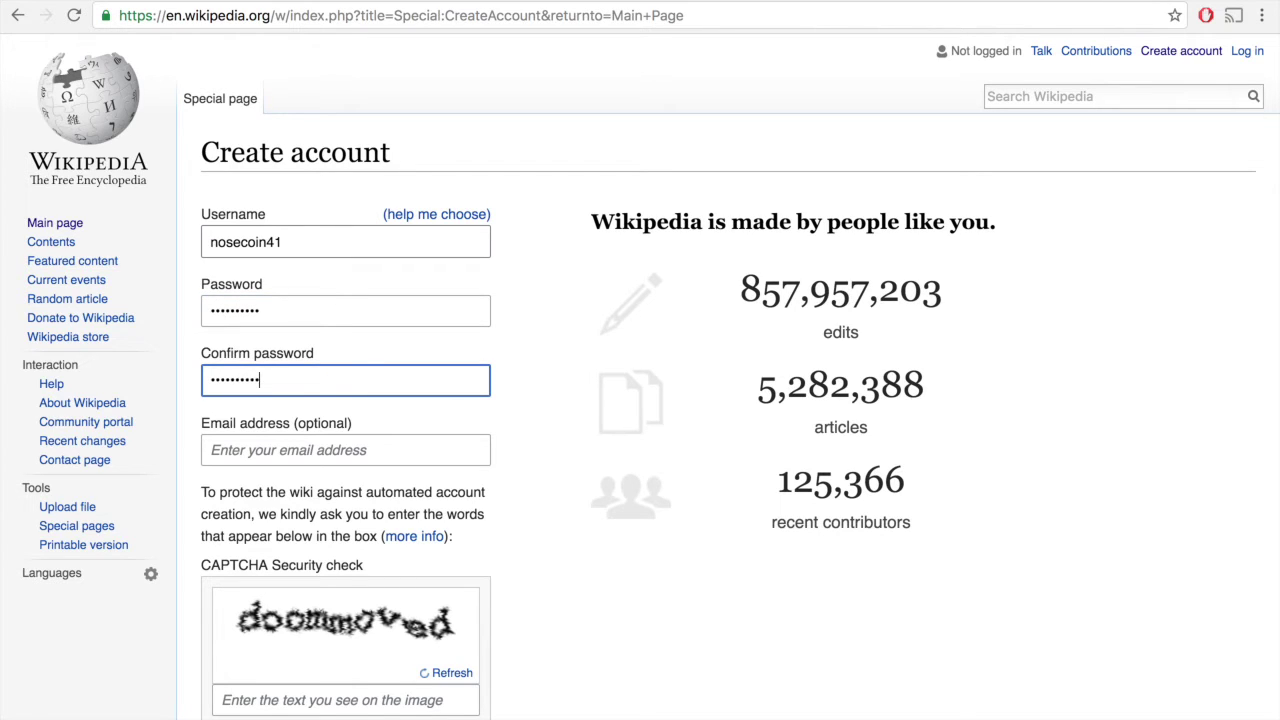
Step: Answer the CAPTCHA and submit the new Wikipedia account registration
left_click(293, 700)
type("doom")
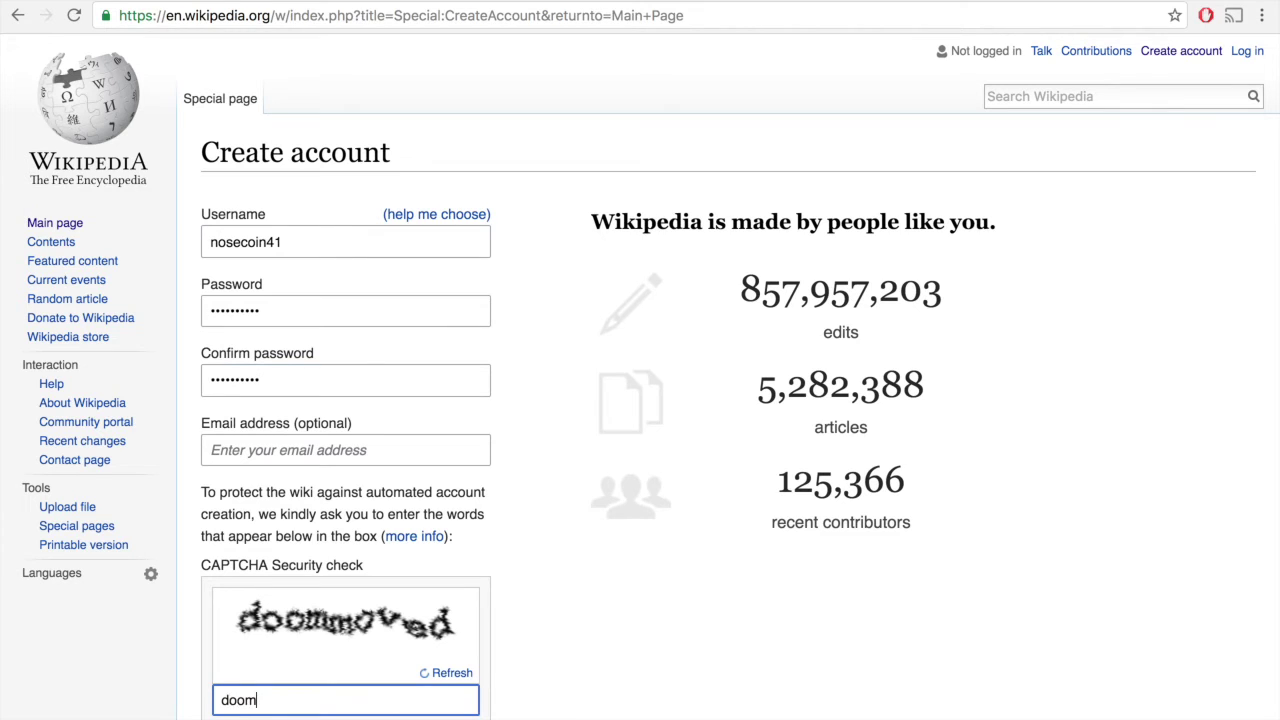
type("moved")
scroll(520, 660, "down", 2)
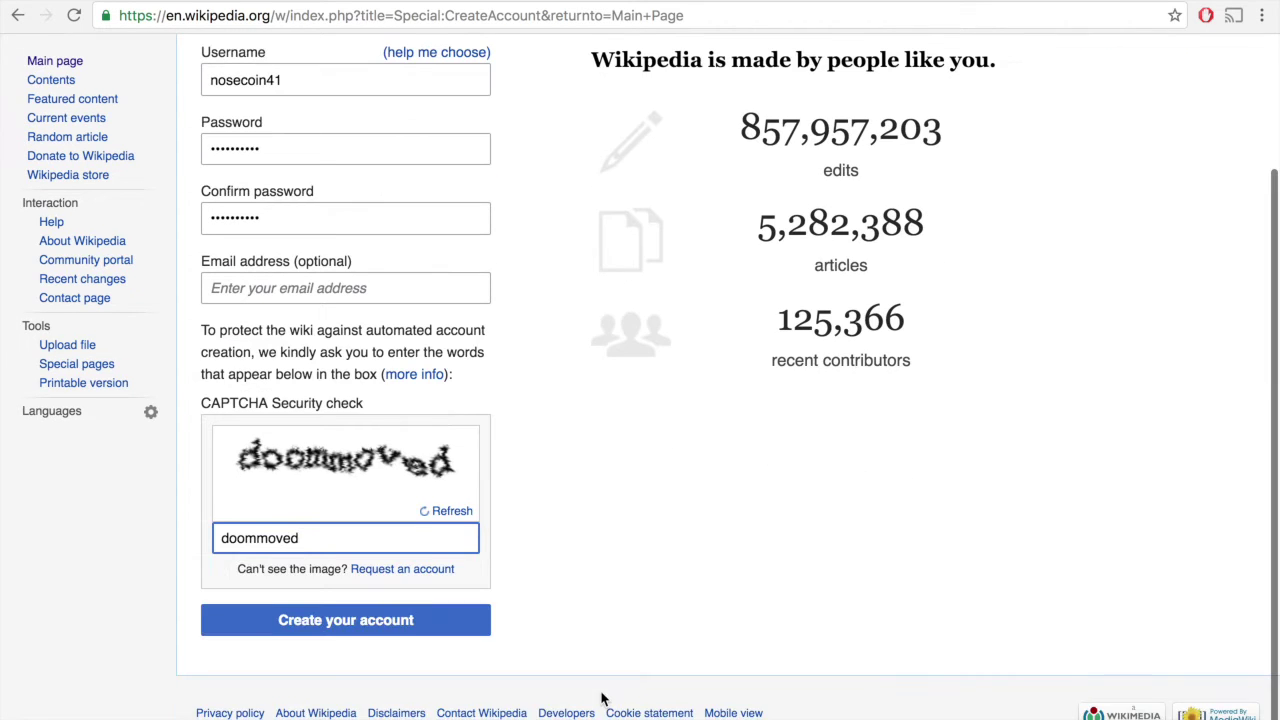
left_click(430, 624)
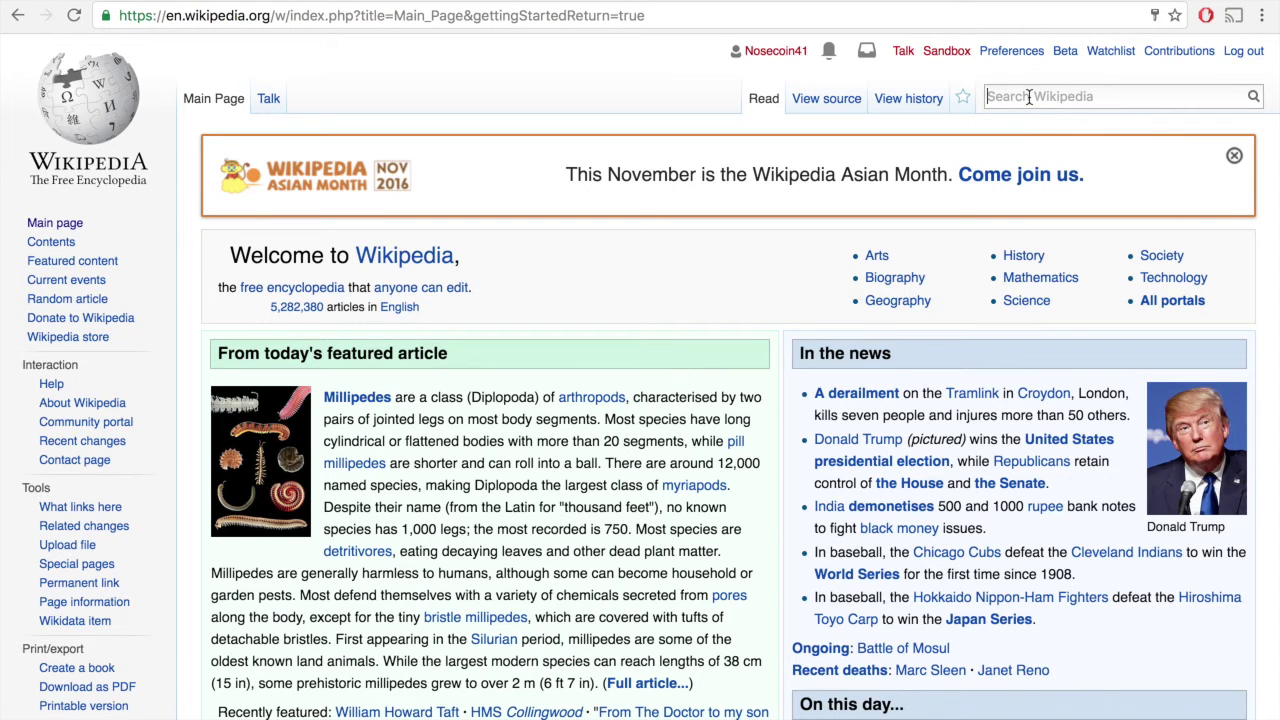
Step: Enter 'hay bales' in Search Wikipedia and run the full-text search for hay bales
type("hay bales")
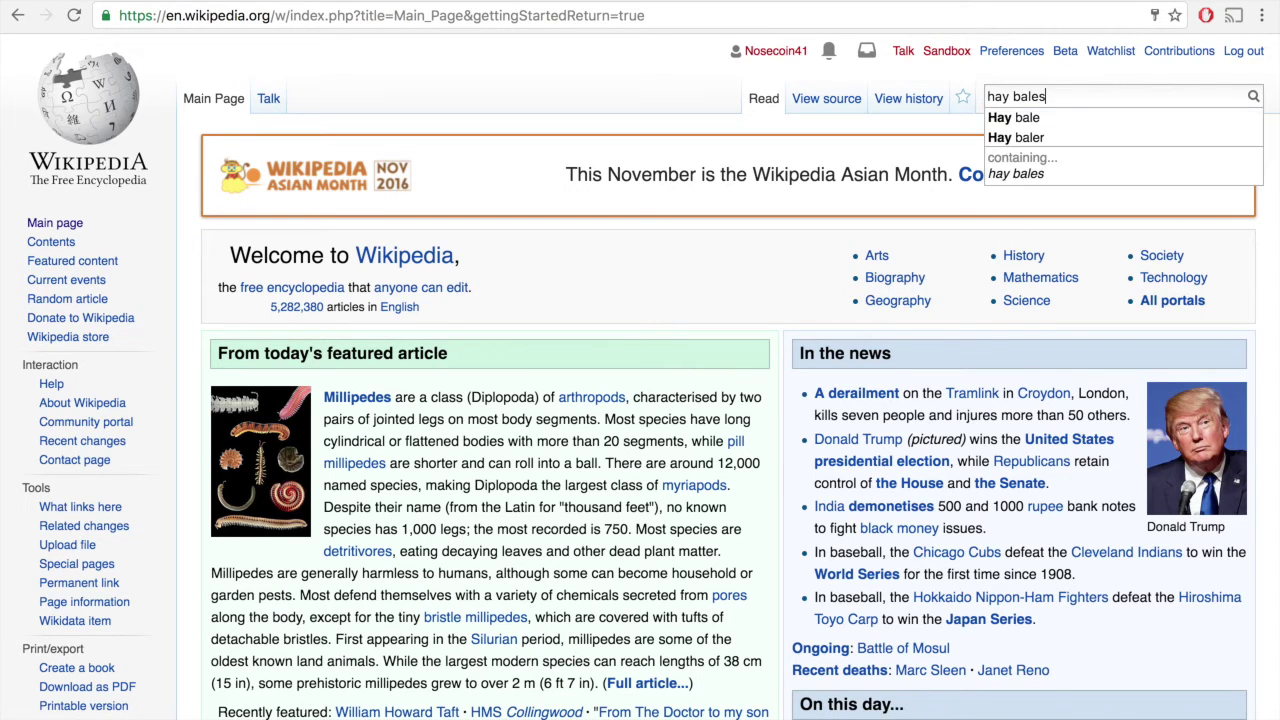
left_click(1013, 173)
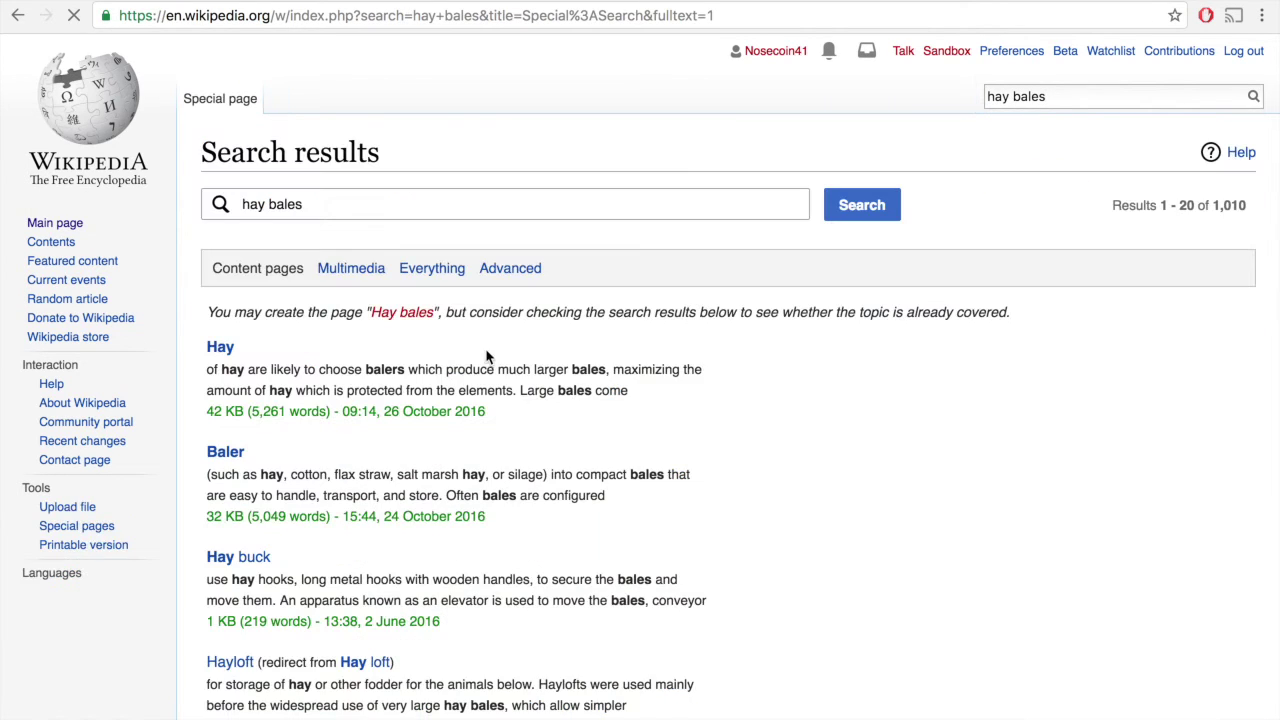
Step: Scroll through the hay bales search results and open the Bale lifter article
scroll(515, 494, "down", 2)
scroll(508, 494, "down", 1)
scroll(508, 494, "down", 1)
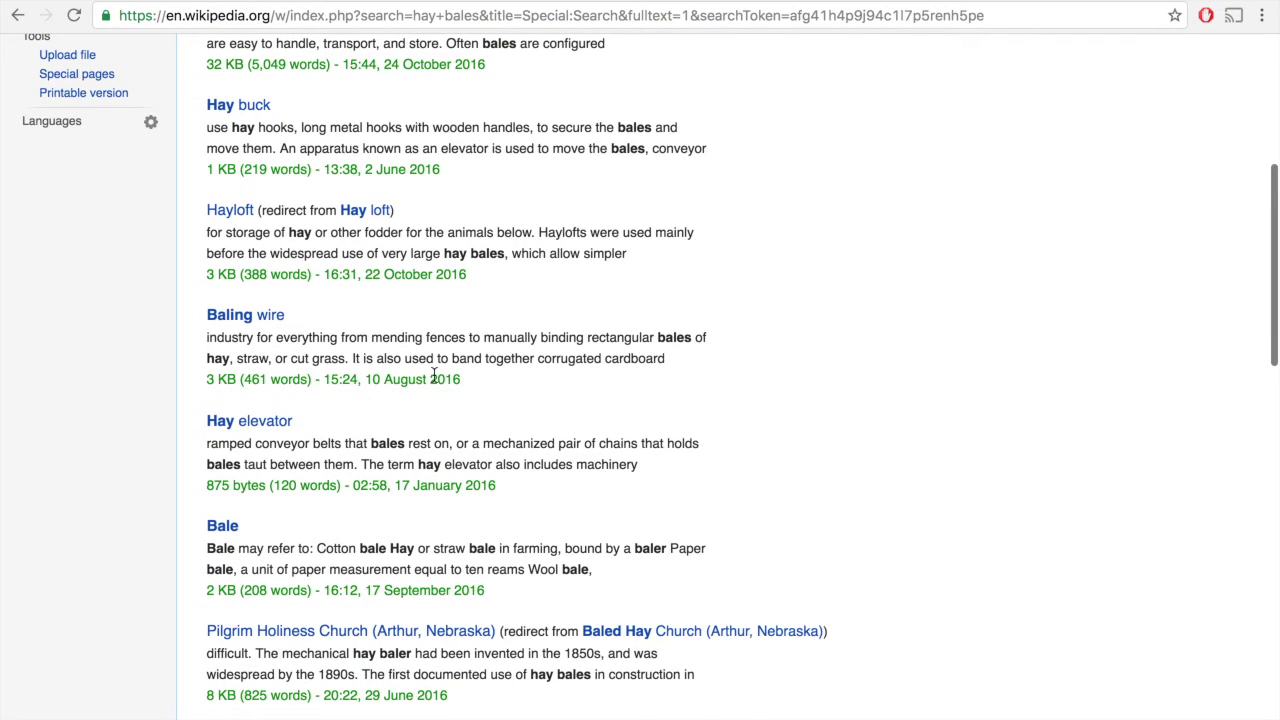
scroll(495, 222, "up", 2)
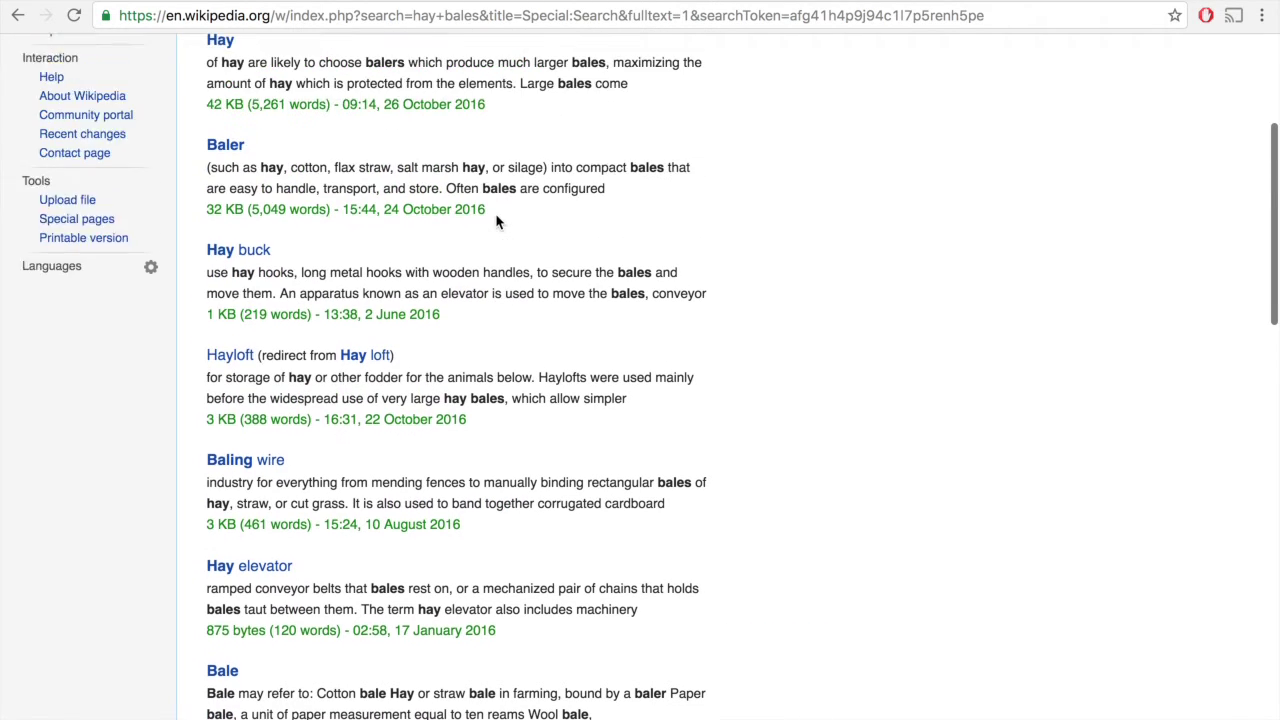
scroll(495, 222, "down", 1)
scroll(495, 222, "down", 2)
scroll(495, 222, "down", 2)
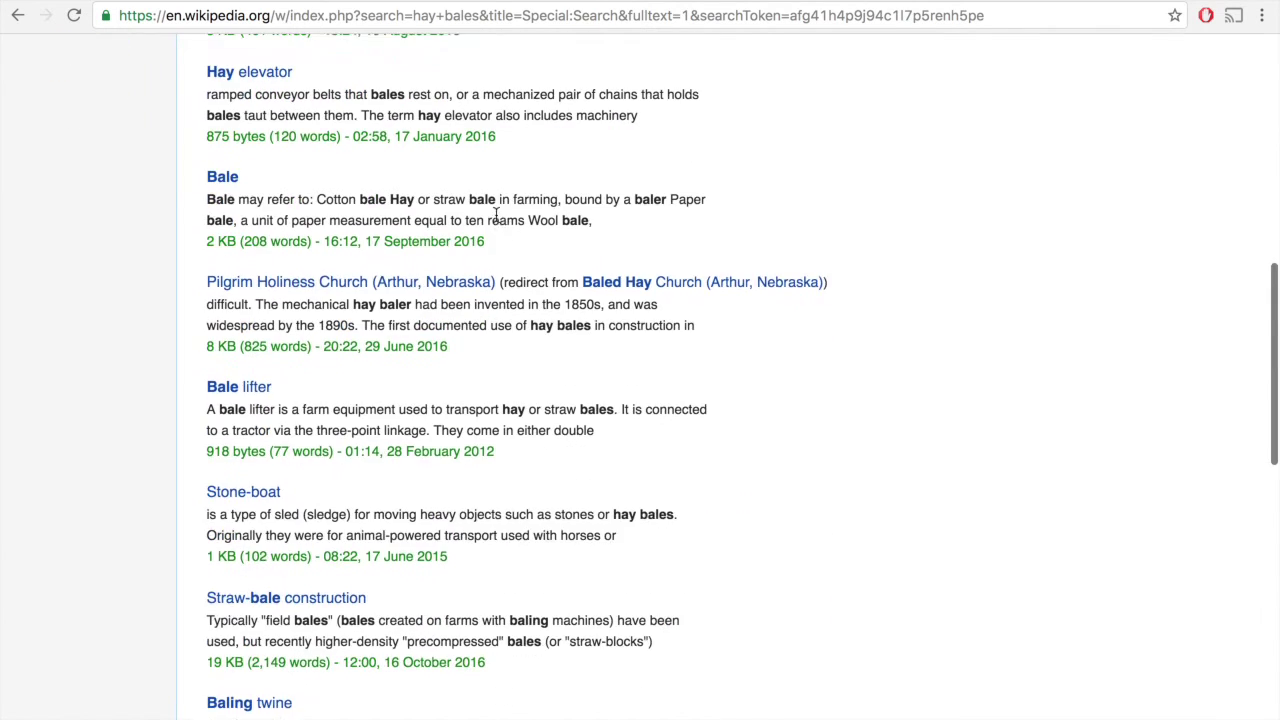
scroll(497, 222, "down", 2)
scroll(497, 222, "up", 1)
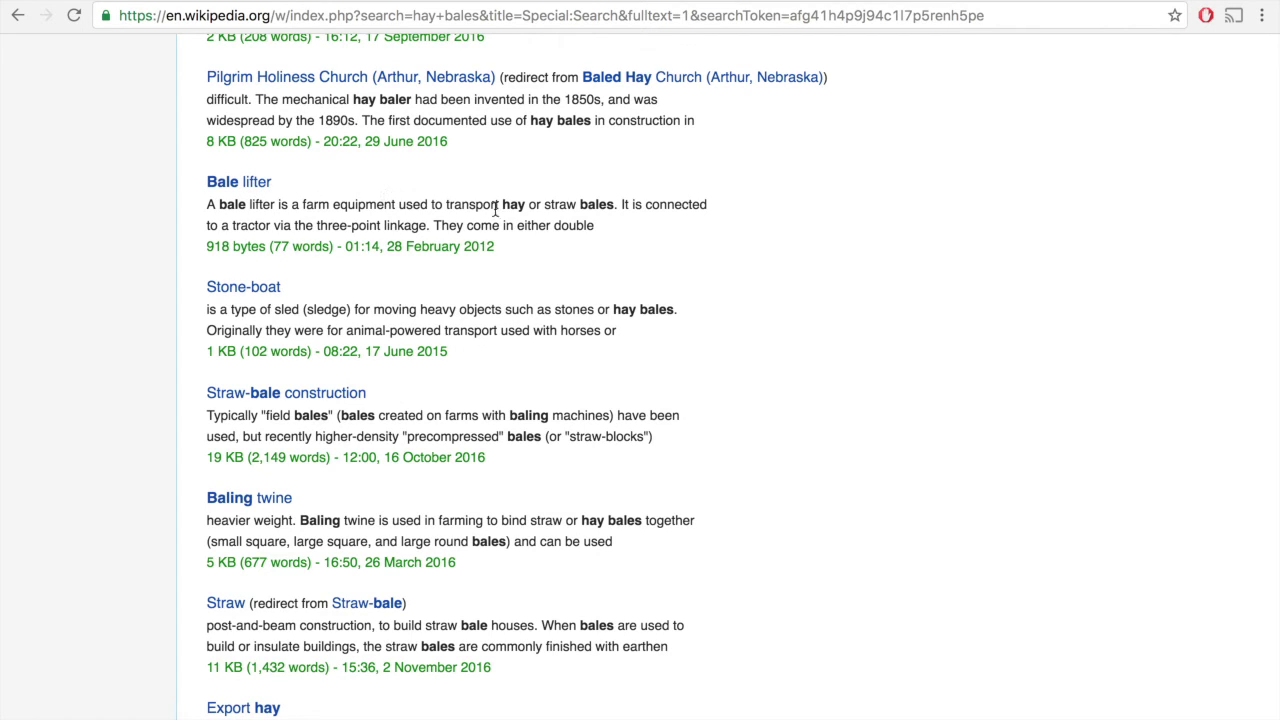
left_click(266, 192)
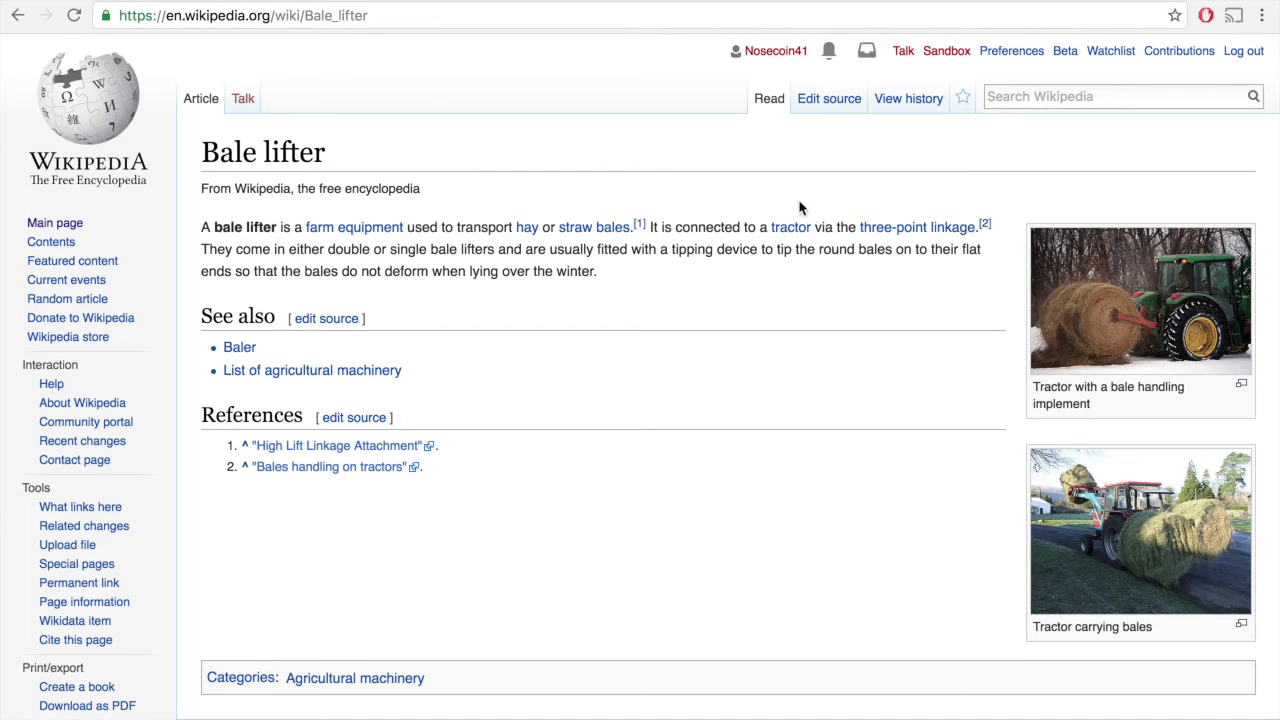
Step: Edit the Bale lifter source, select 'tipping device' and start a cite web template
left_click(854, 104)
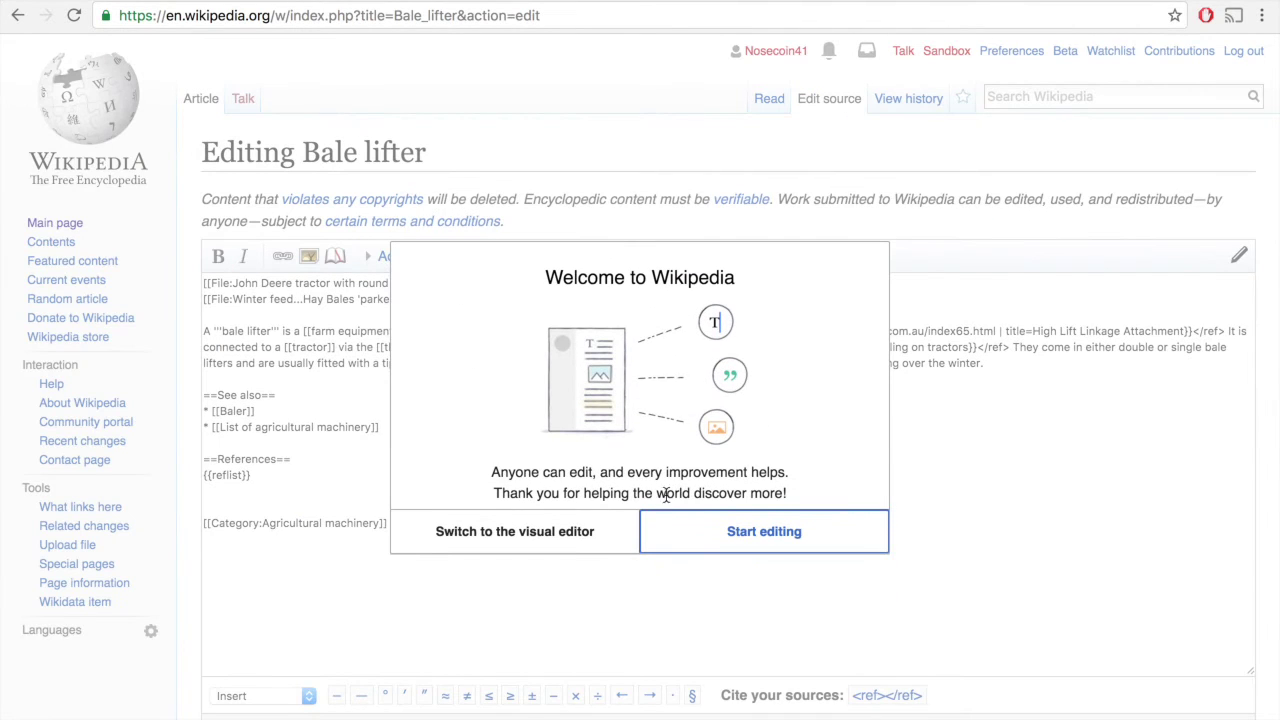
left_click(700, 540)
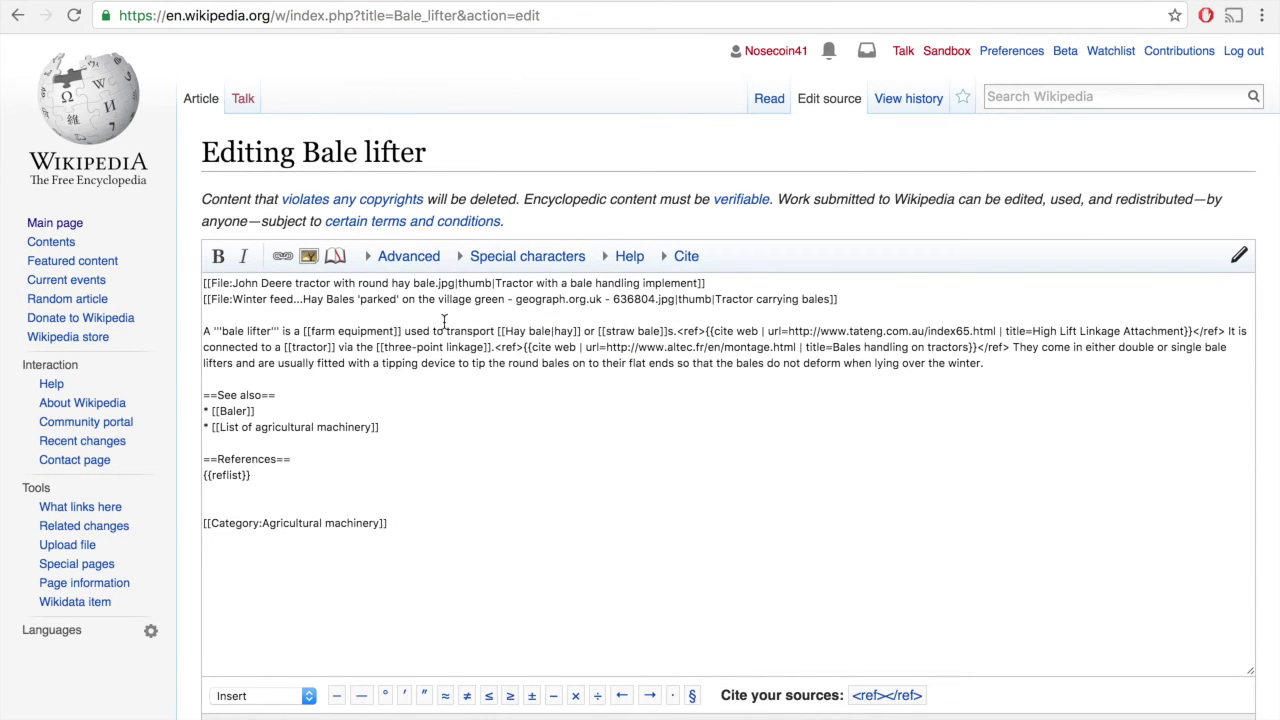
left_click_drag(382, 362, 455, 364)
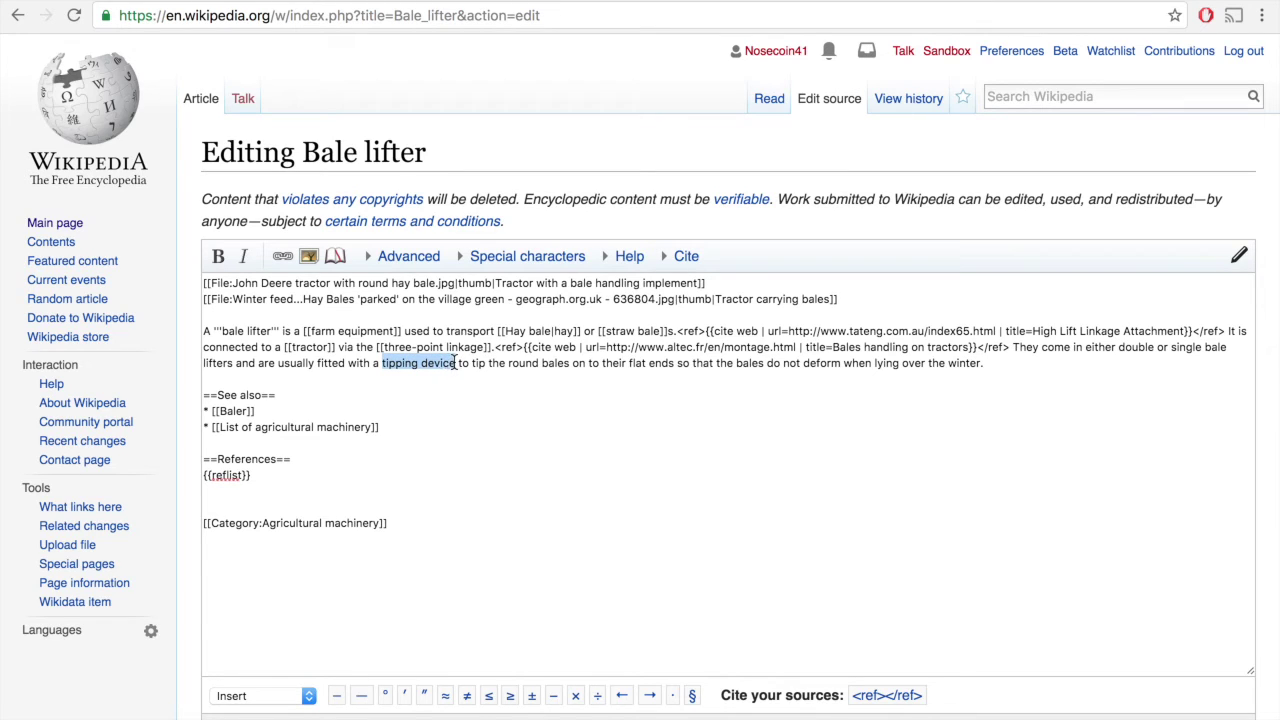
left_click(680, 258)
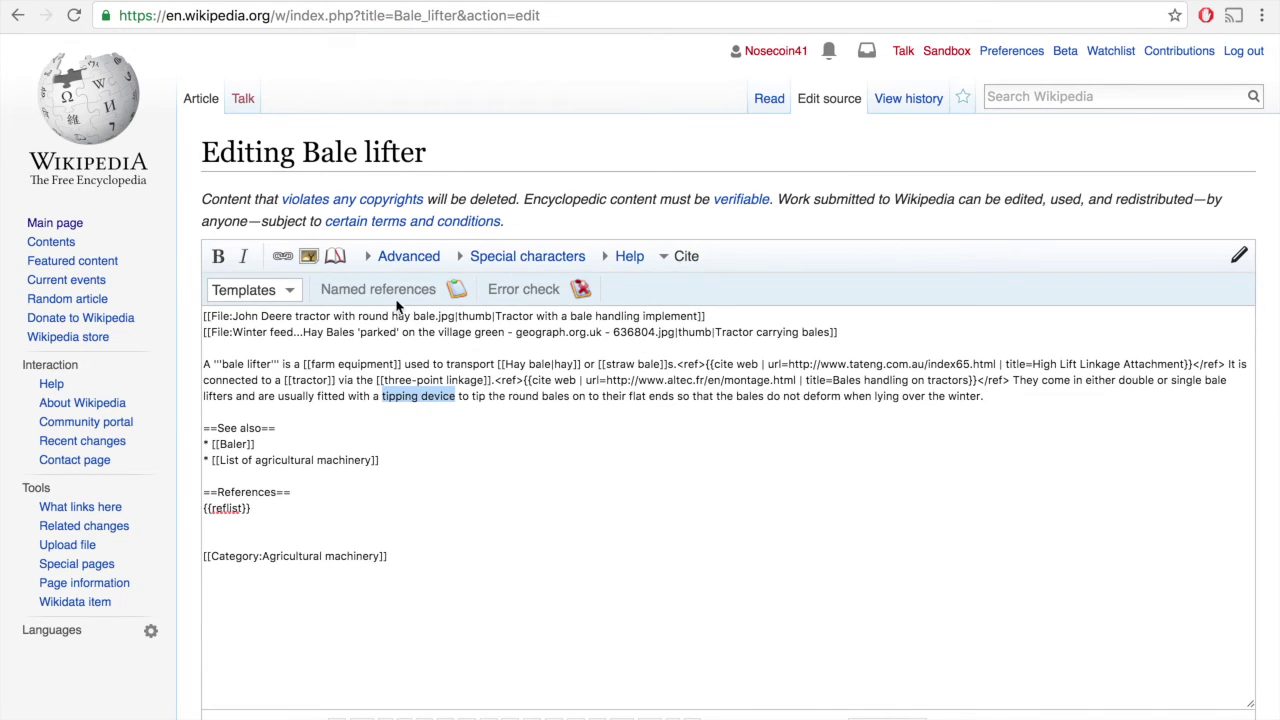
left_click(286, 296)
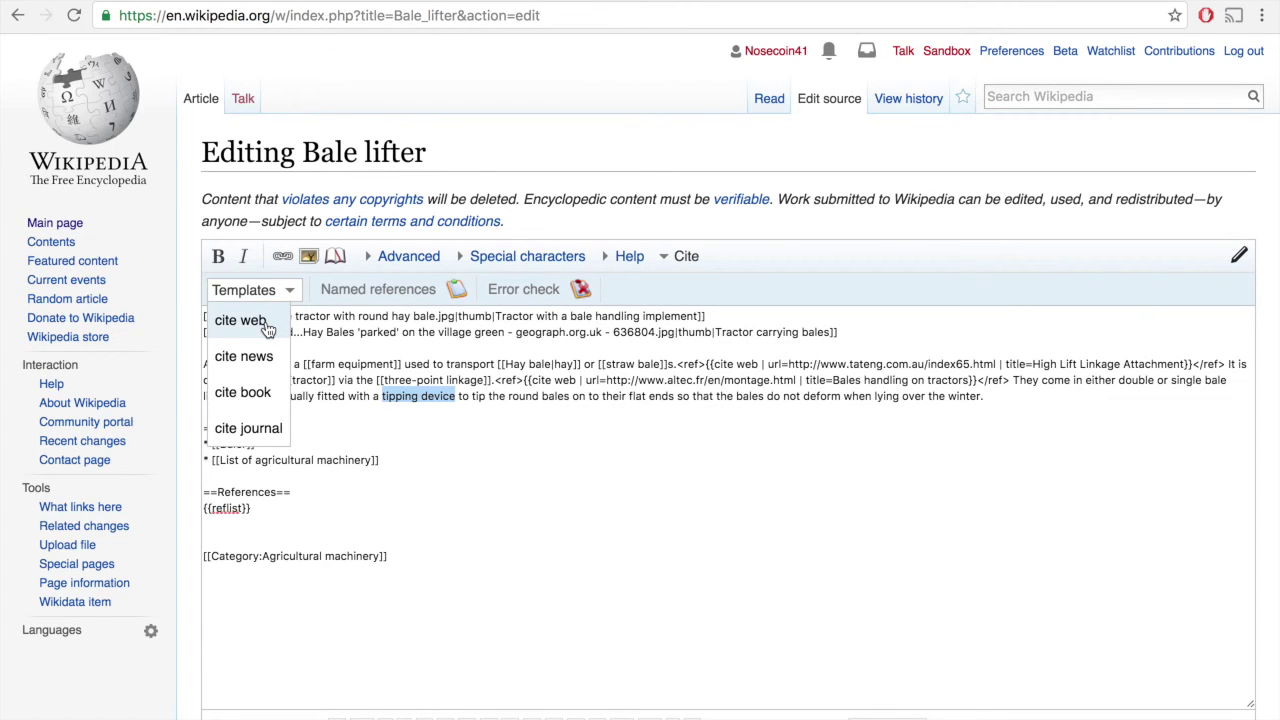
left_click(266, 322)
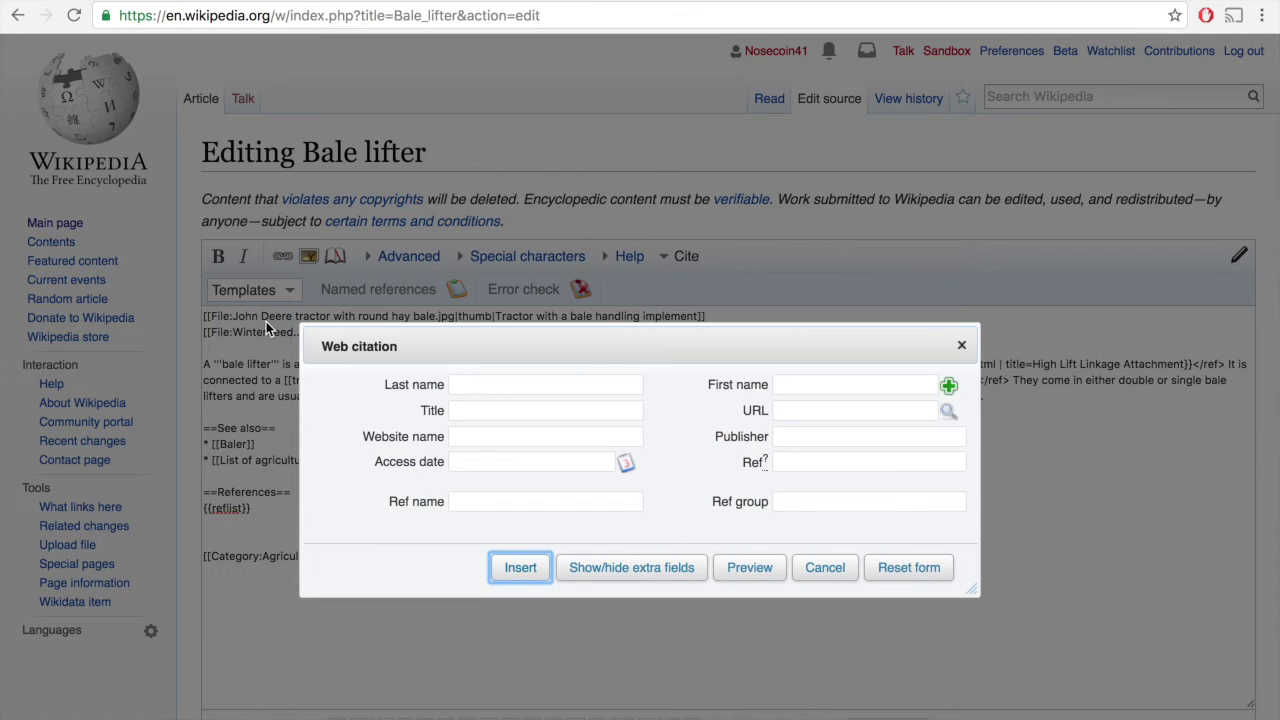
Step: Fill the citation with the ilovehaybails blog URL, title 'Tipping Device Mechanism', website 'Hay Bale Equipment'
left_click(791, 418)
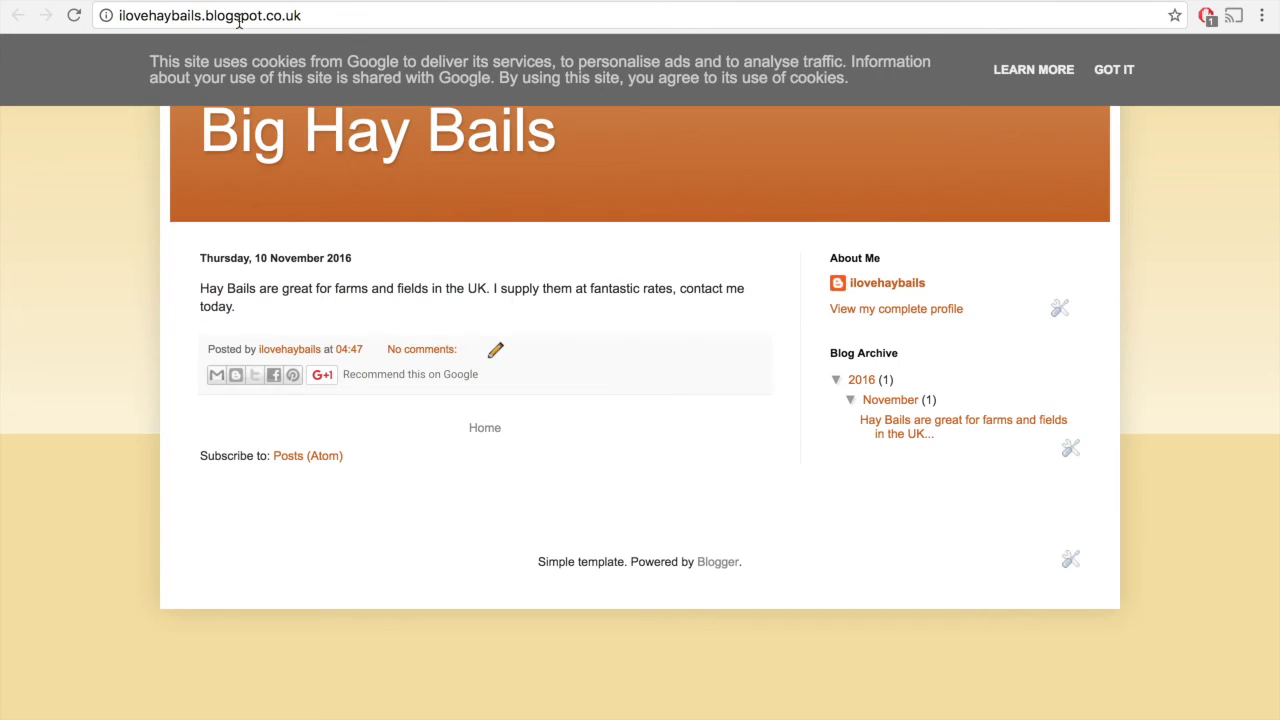
left_click(239, 22)
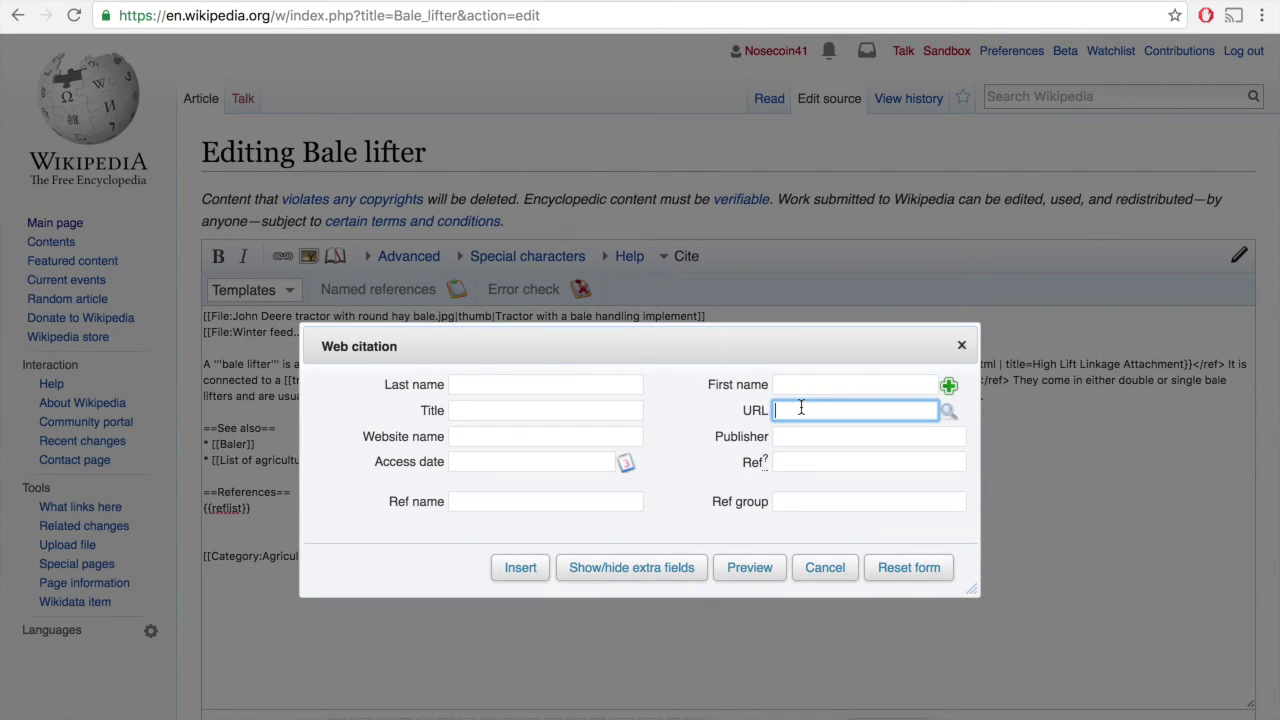
key("ctrl+v")
left_click(494, 410)
type("Ti")
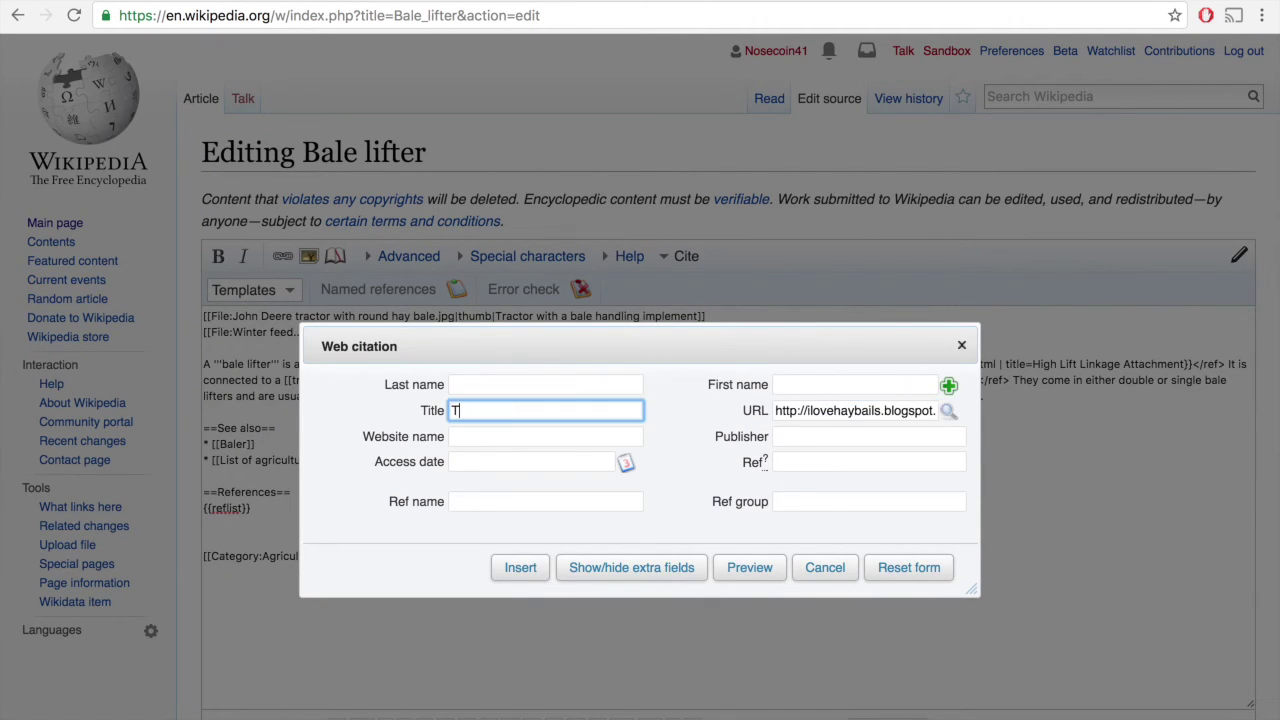
type("pping Device ")
type("Mechanism")
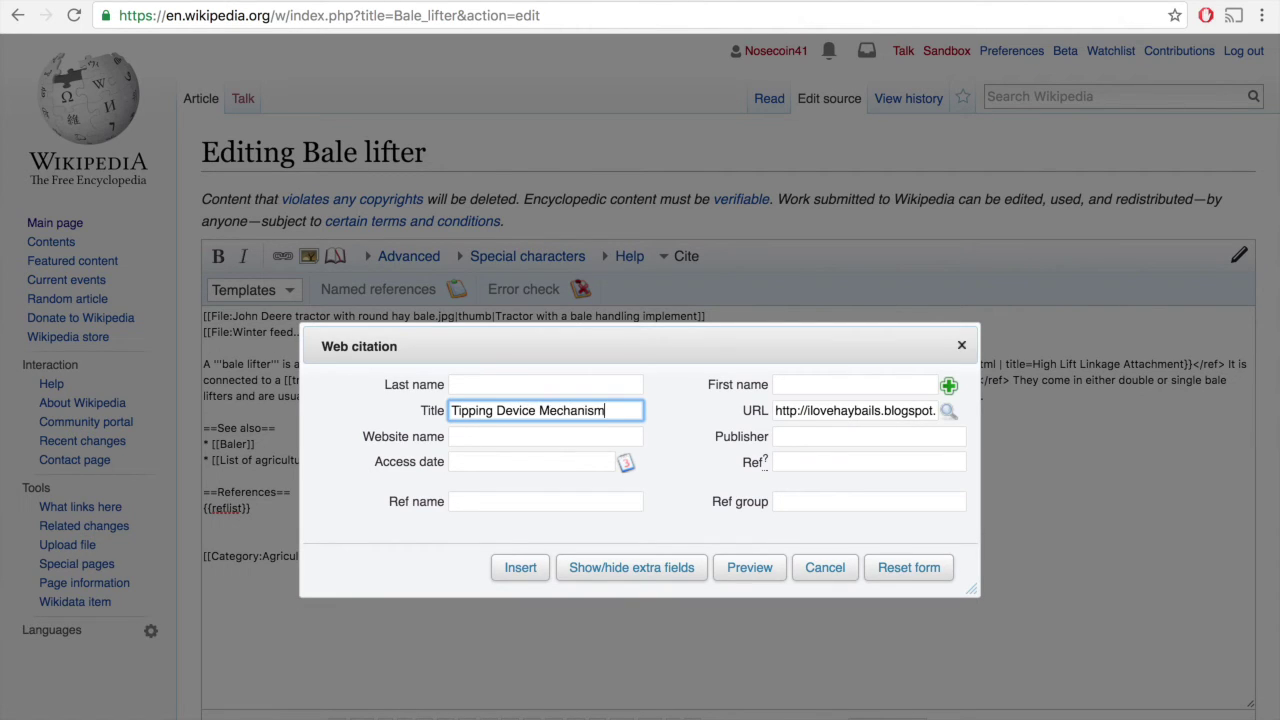
left_click(461, 438)
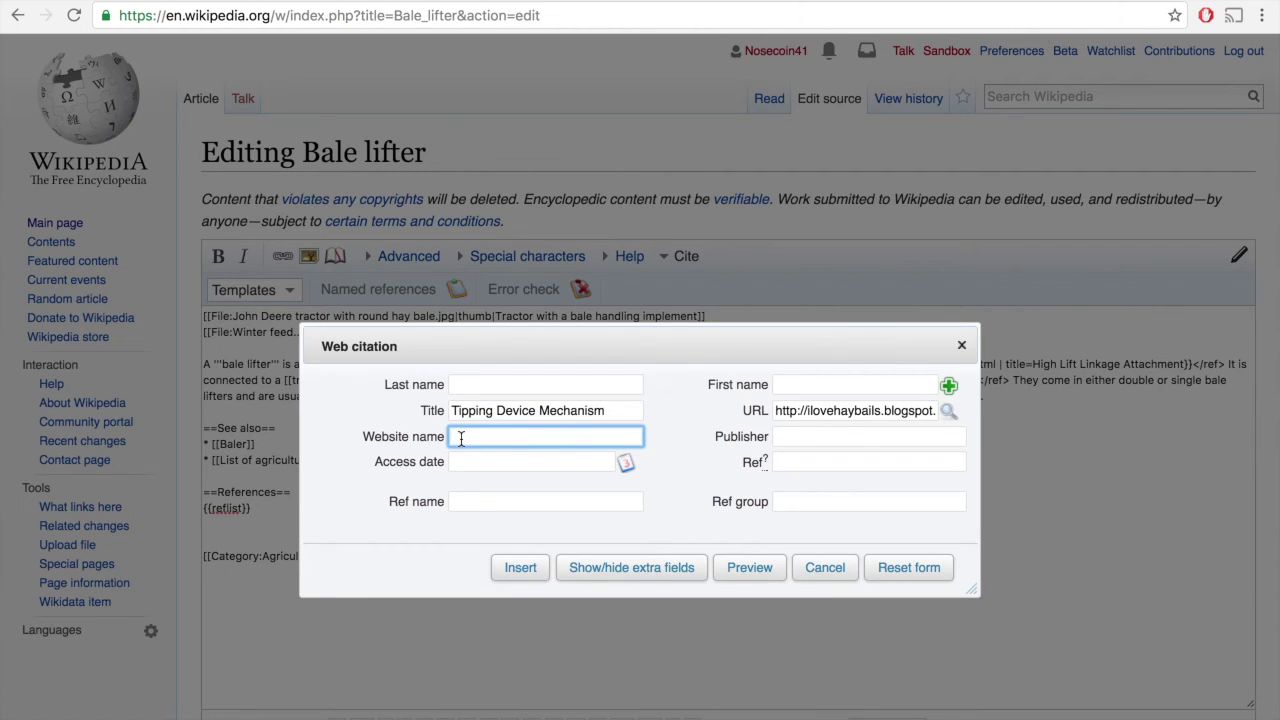
type("Hay Bale E")
type("quipment")
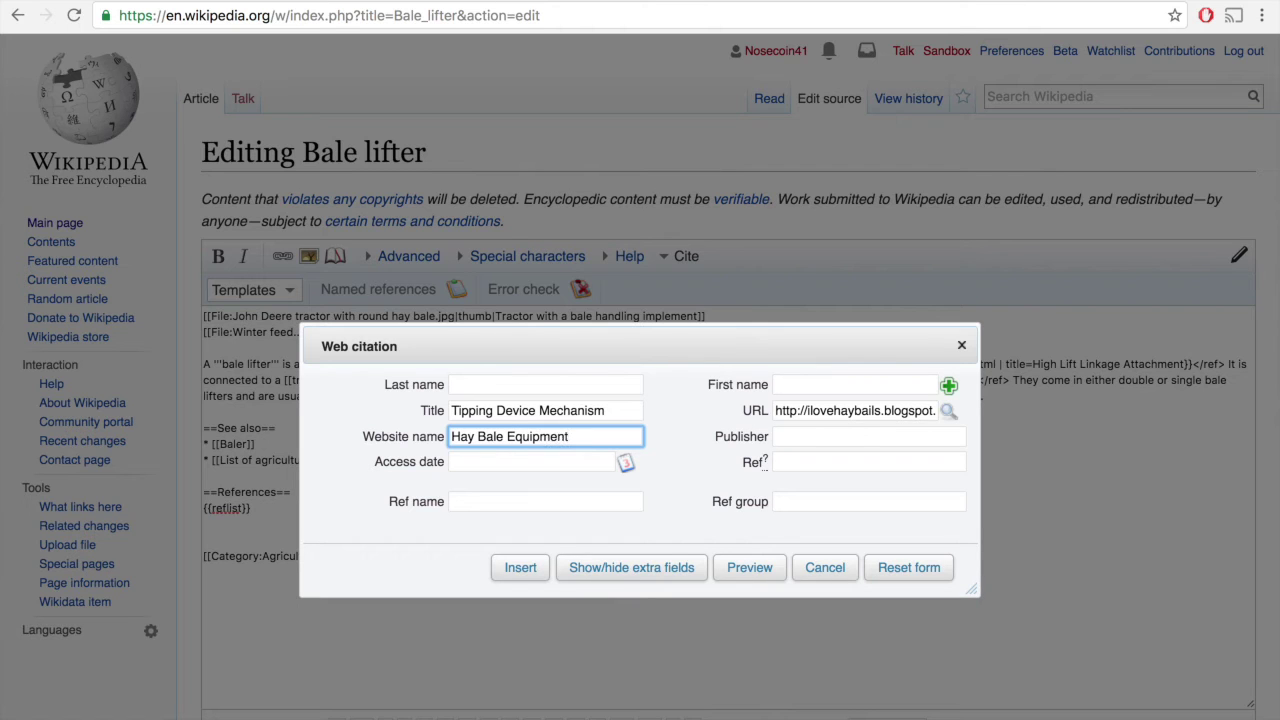
Step: Insert the finished citation into the article and save the changes
left_click(522, 567)
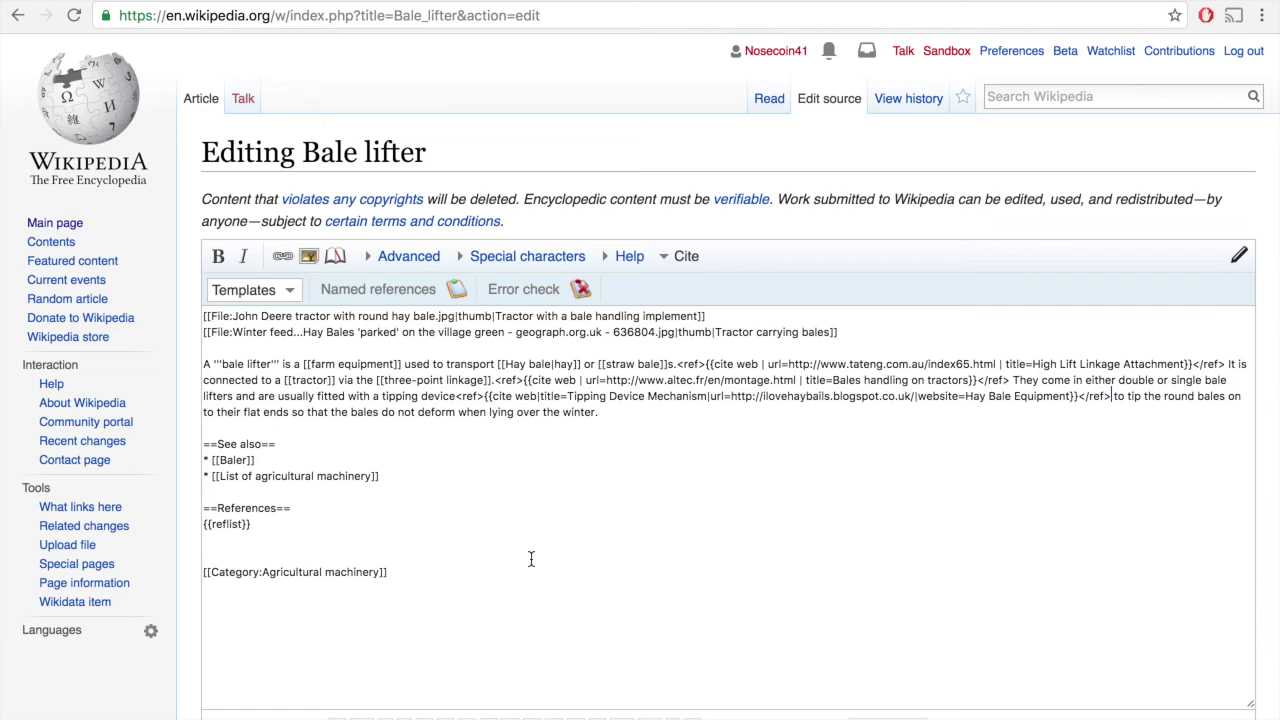
scroll(531, 559, "down", 2)
scroll(531, 563, "down", 3)
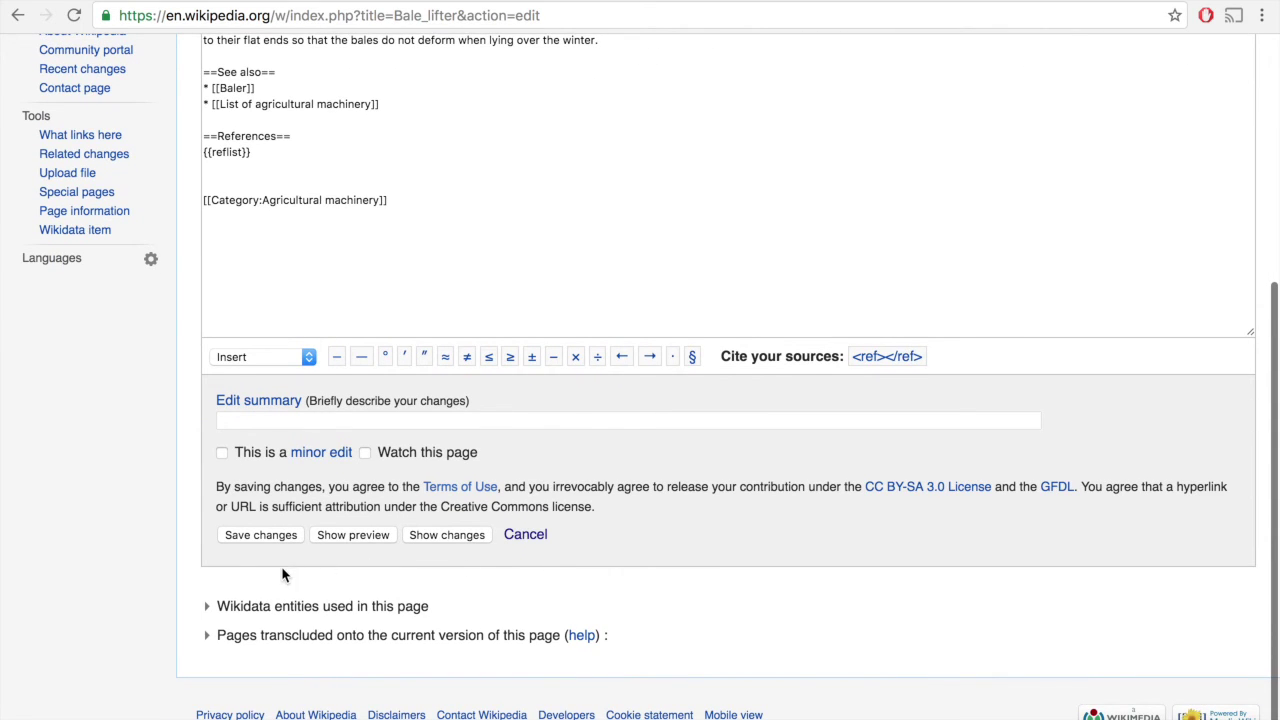
left_click(262, 535)
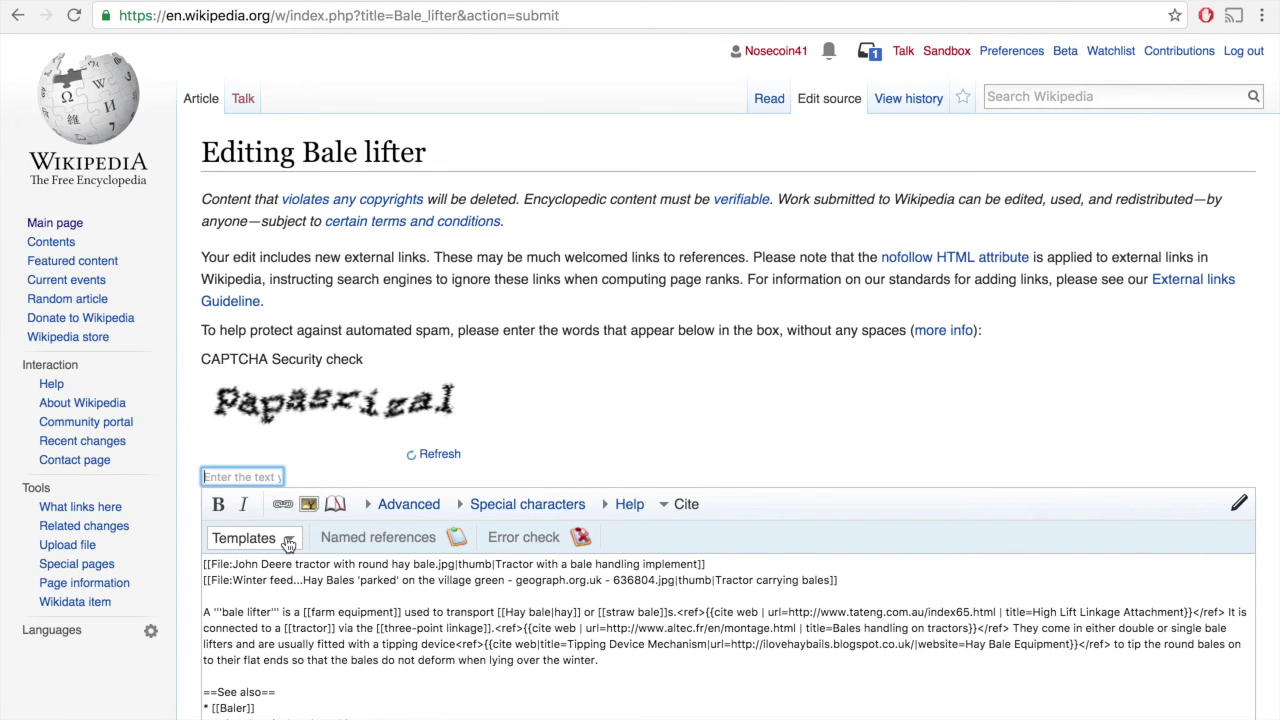
Step: Pass the CAPTCHA, mark the edit as minor, and save again
type("papasrizal")
scroll(660, 630, "down", 5)
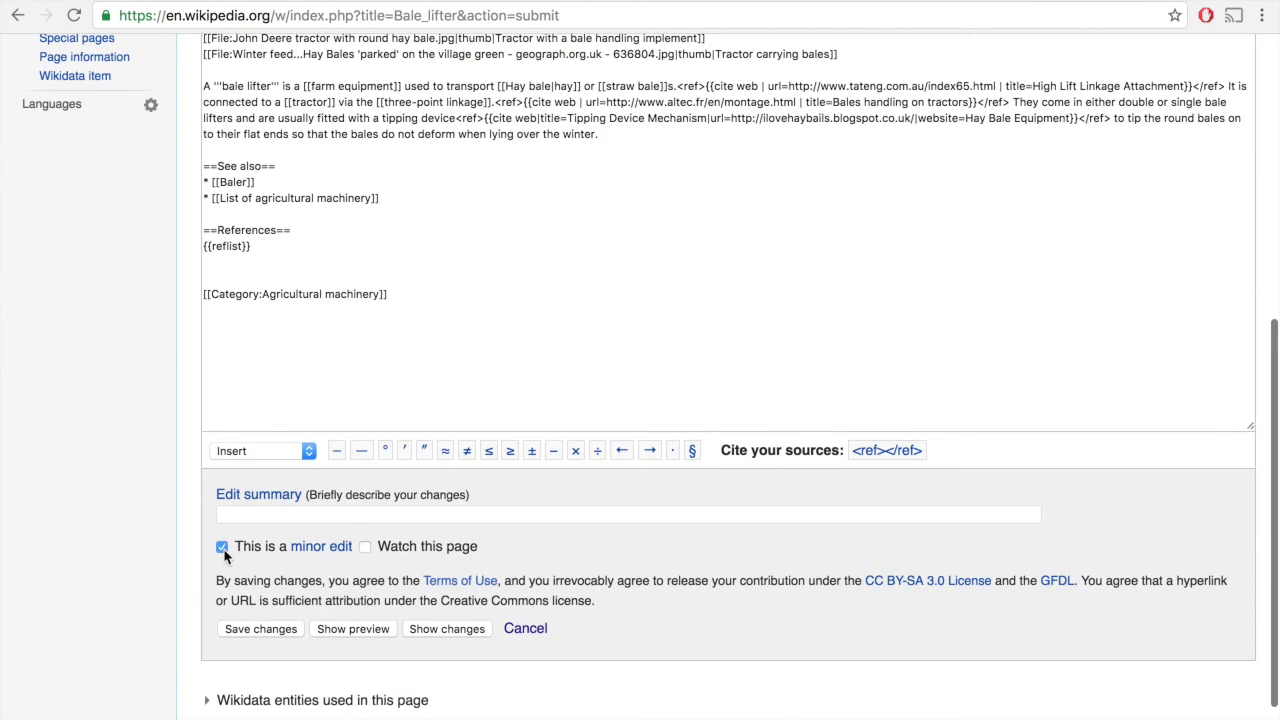
left_click(221, 547)
scroll(350, 575, "down", 1)
left_click(271, 535)
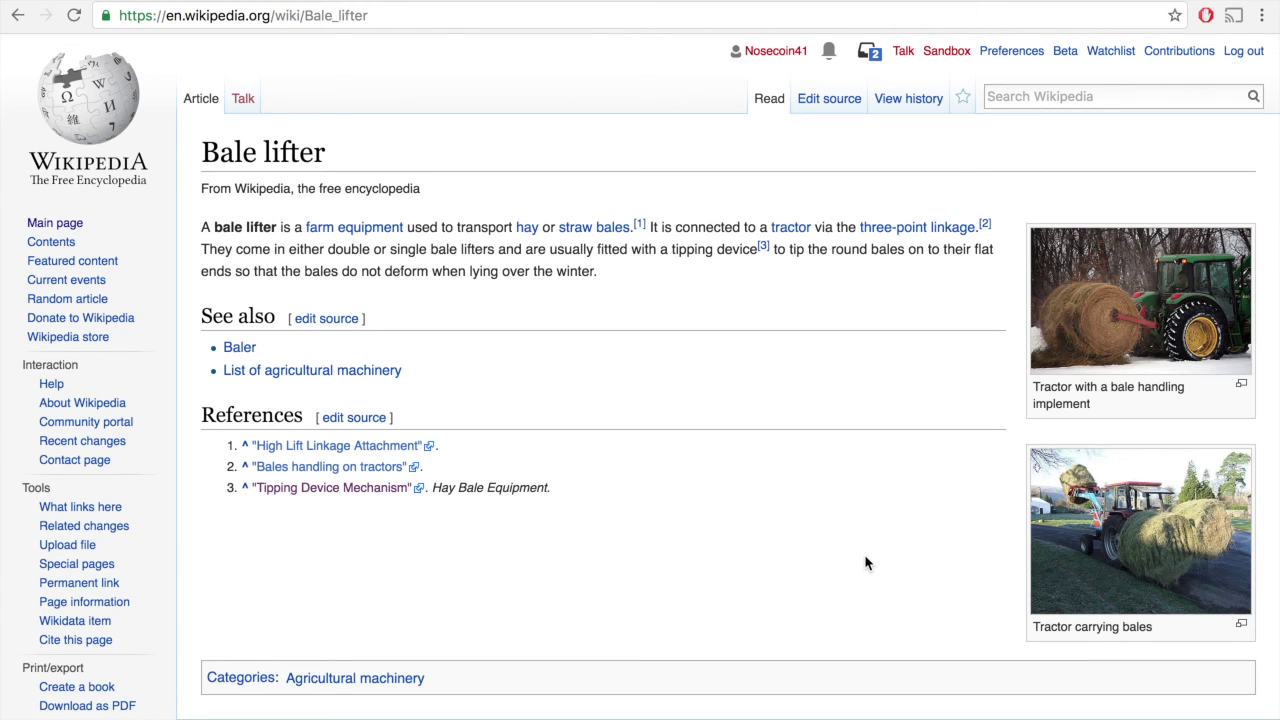
Step: Follow the tipping device footnote to the third reference, 'Tipping Device Mechanism'
scroll(866, 563, "down", 2)
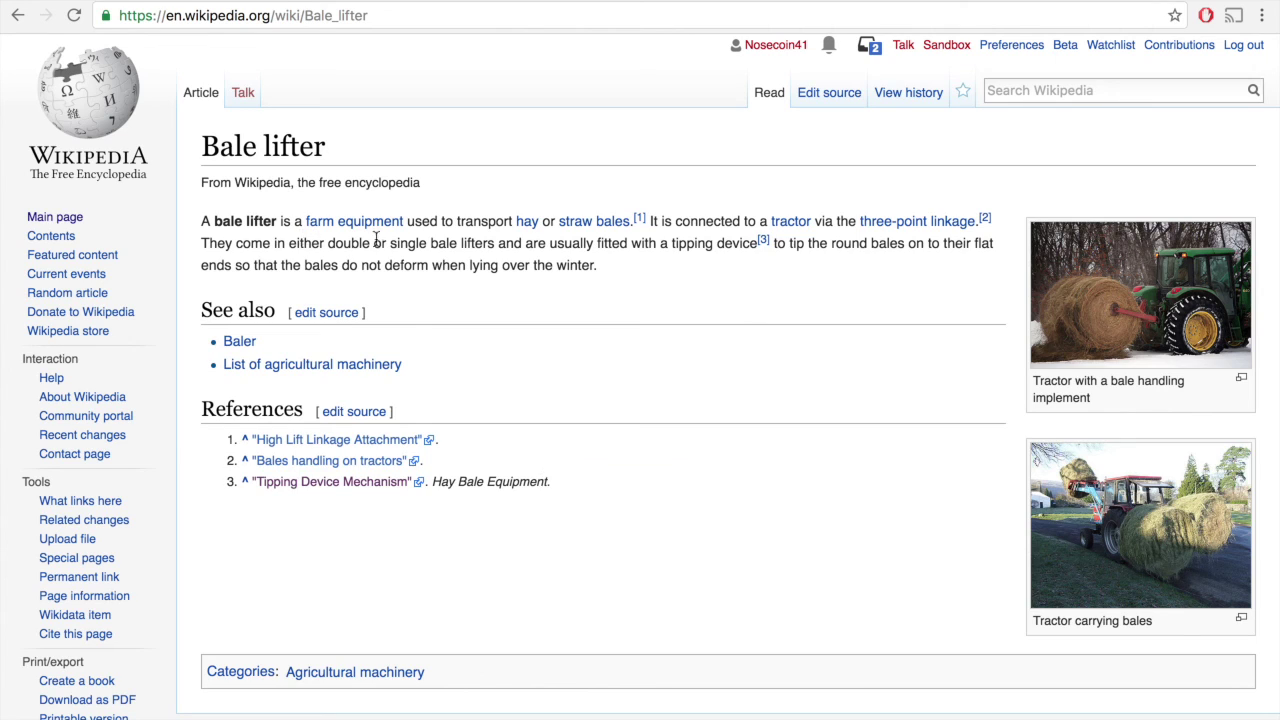
left_click(763, 241)
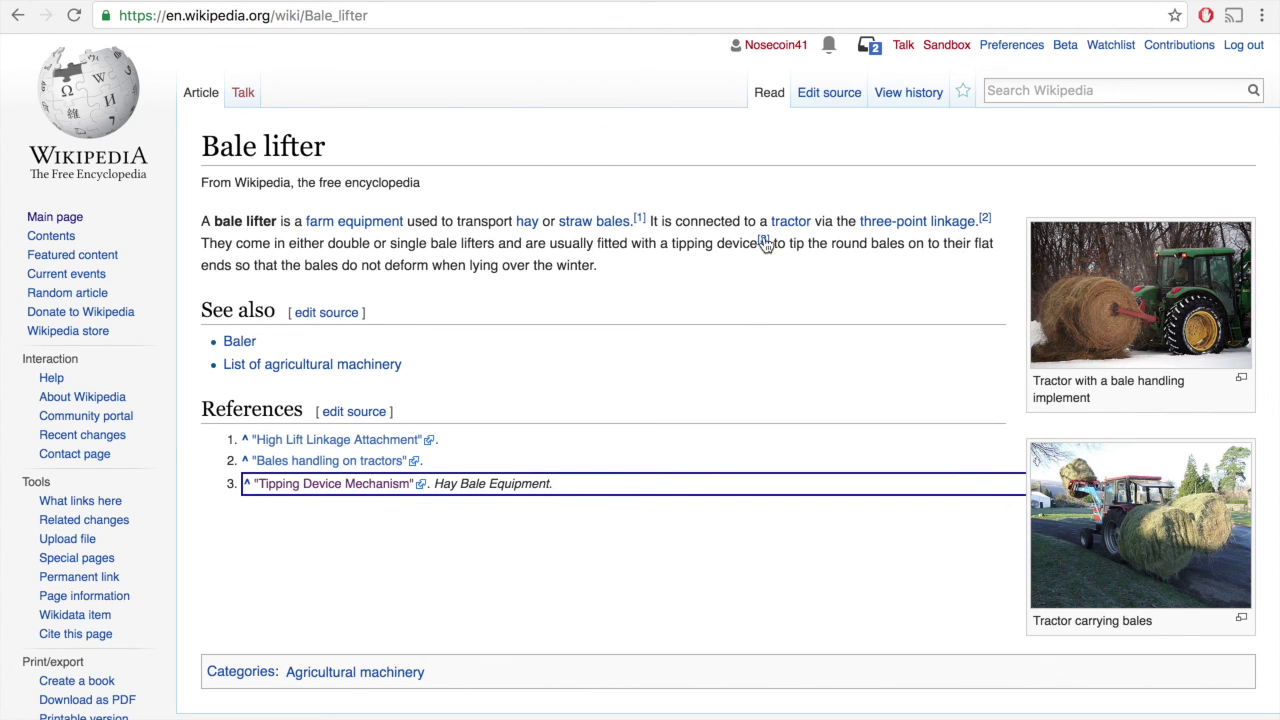
Step: Jump from footnote [3] to its 'Tipping Device Mechanism' reference and open the ilovehaybails blog link
left_click(763, 244)
left_click(366, 483)
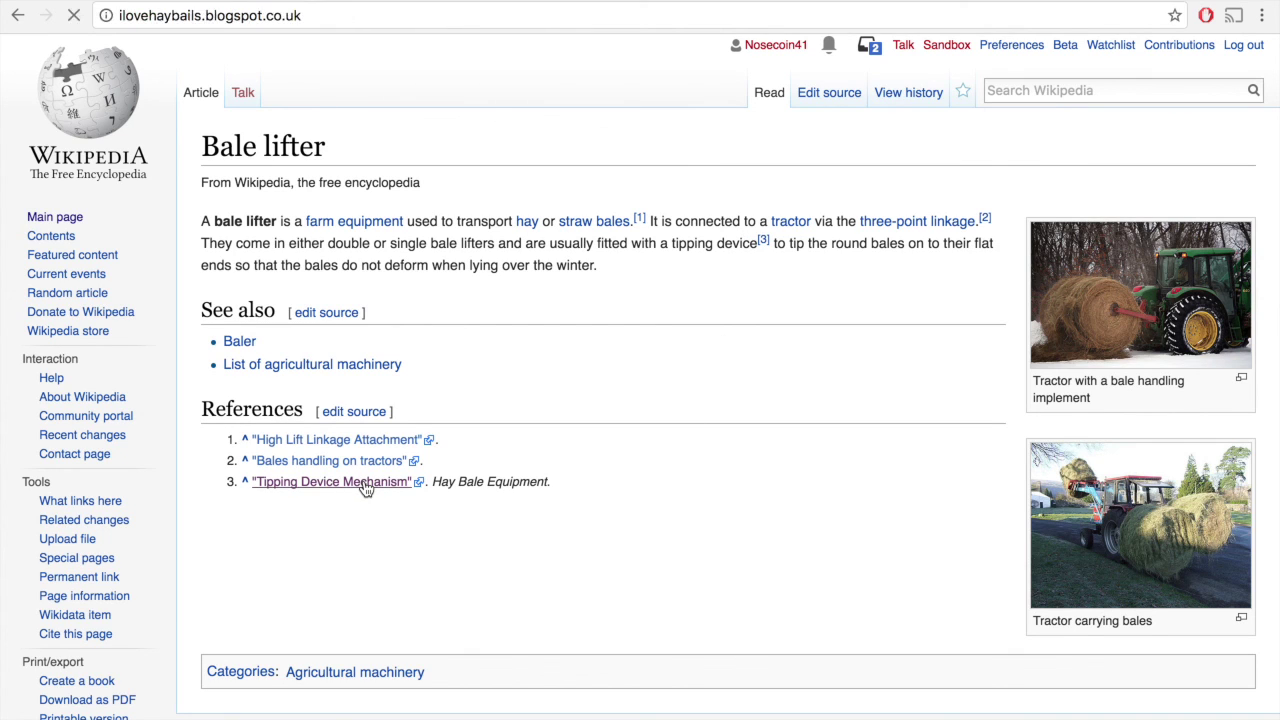